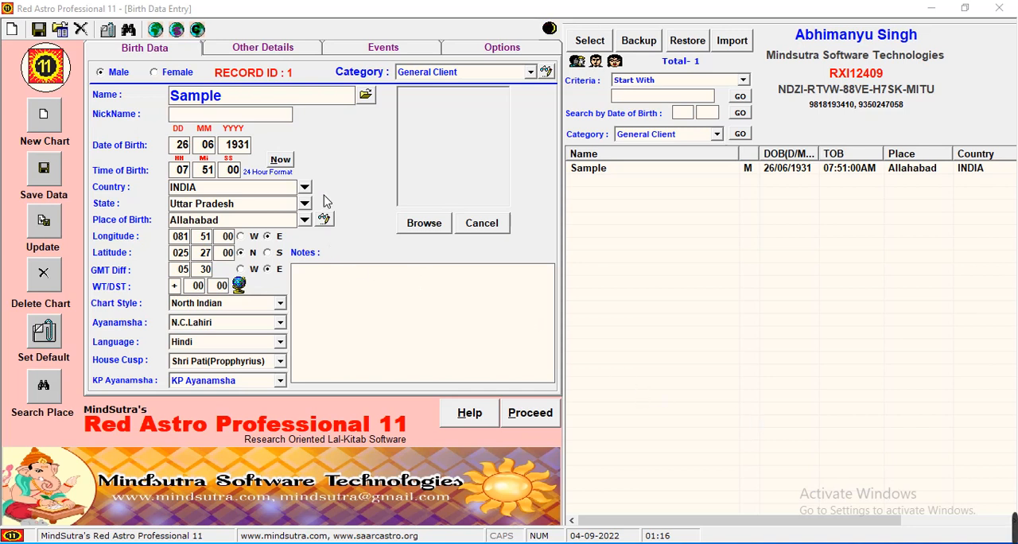
# Start a new birth chart record with the gender set to Male
pyautogui.click(46, 116)
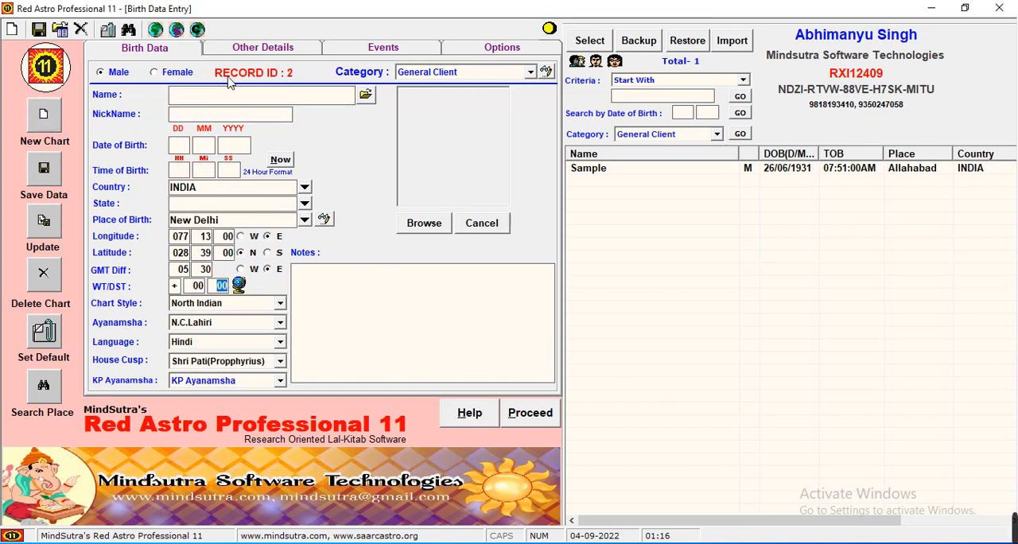
pyautogui.click(178, 74)
pyautogui.click(129, 76)
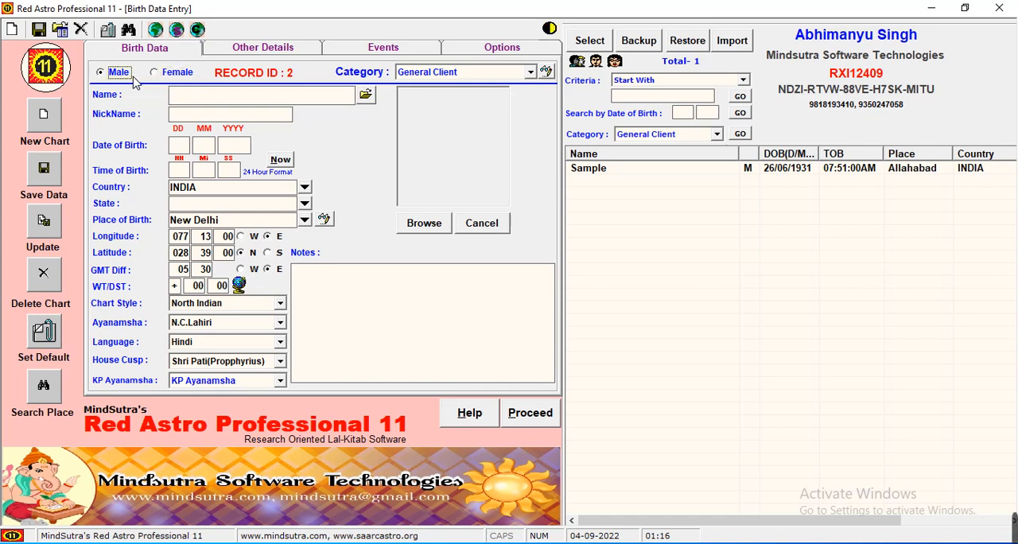
pyautogui.click(175, 74)
pyautogui.click(138, 74)
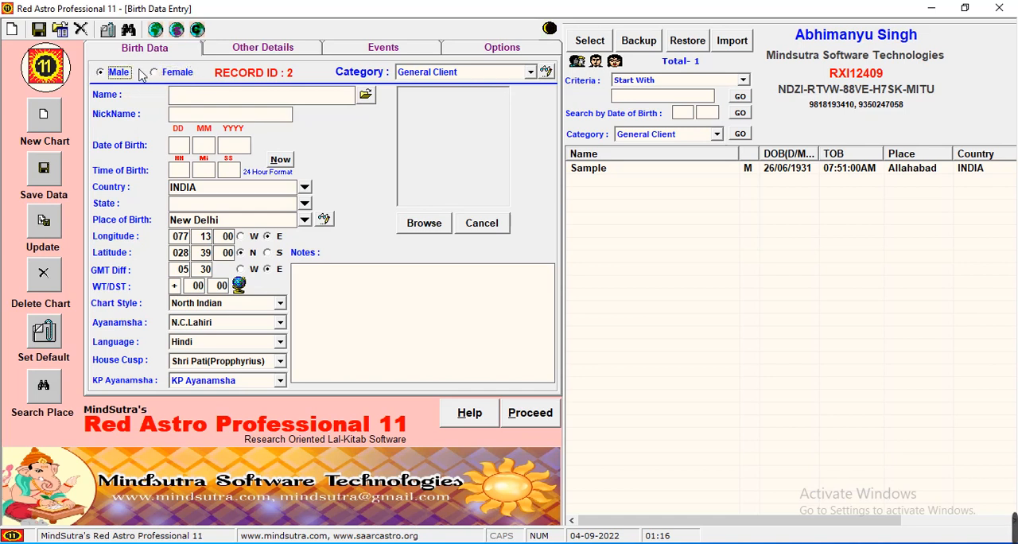
# Examine the category choices offered for the new record and for the saved chart search
pyautogui.click(429, 73)
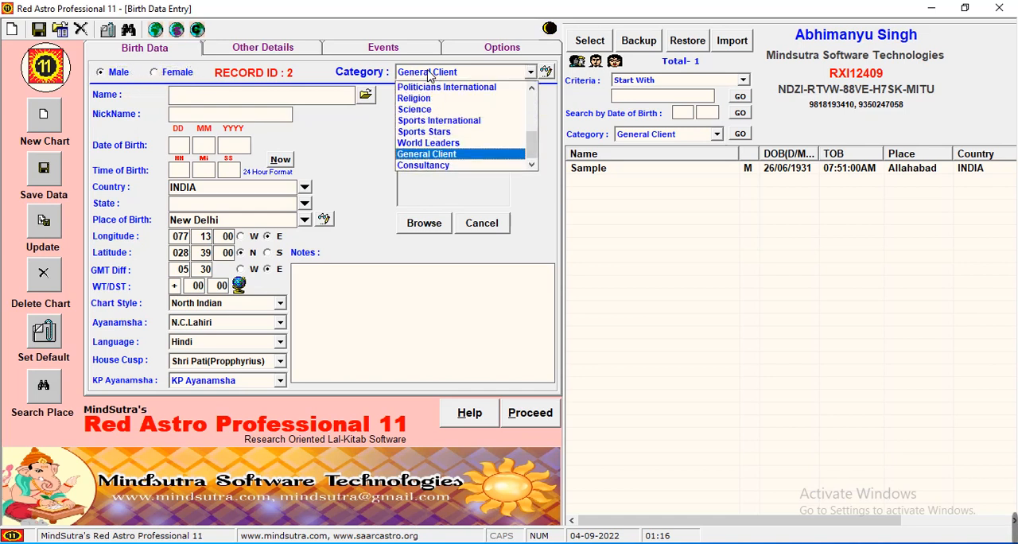
pyautogui.click(437, 74)
pyautogui.click(652, 136)
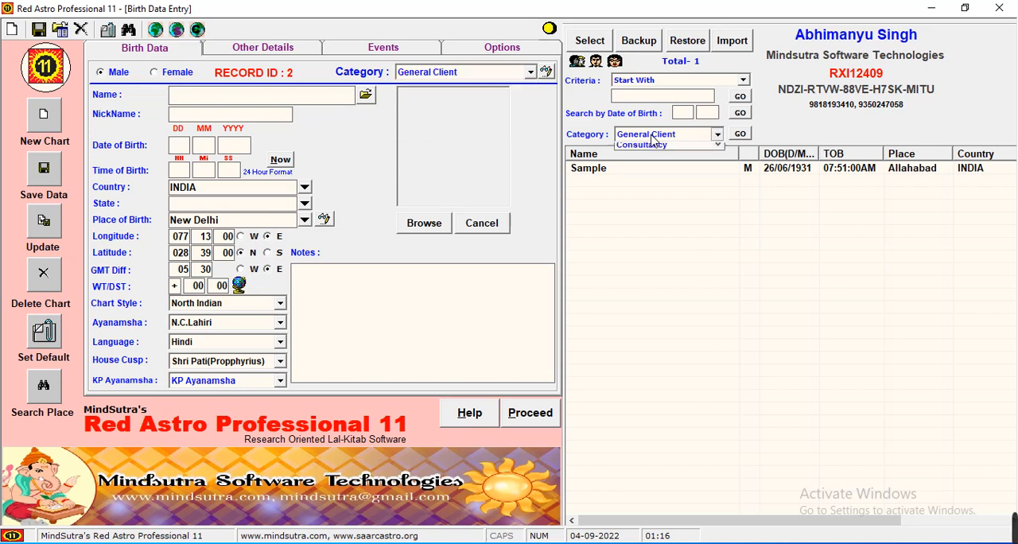
pyautogui.click(652, 136)
pyautogui.click(652, 137)
pyautogui.click(652, 137)
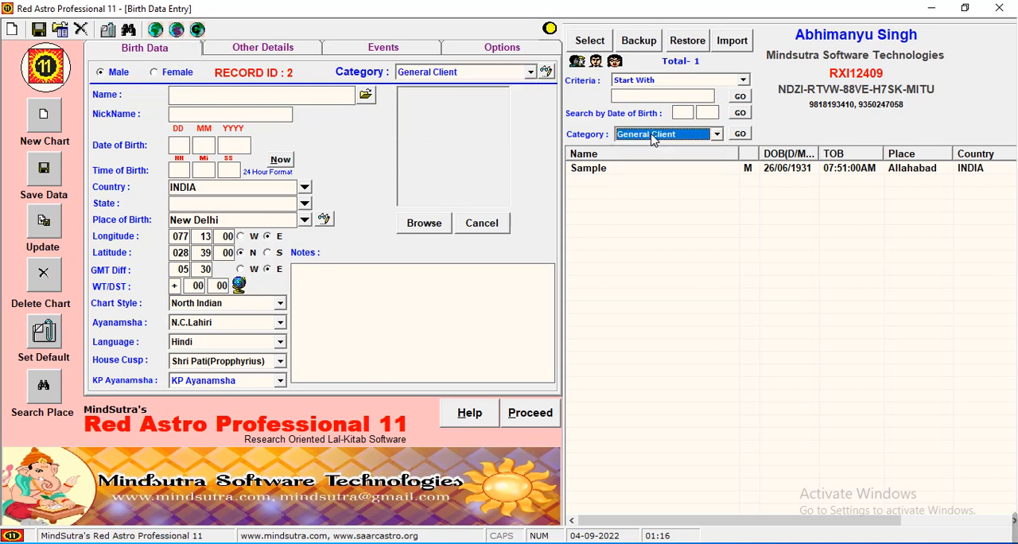
pyautogui.click(504, 76)
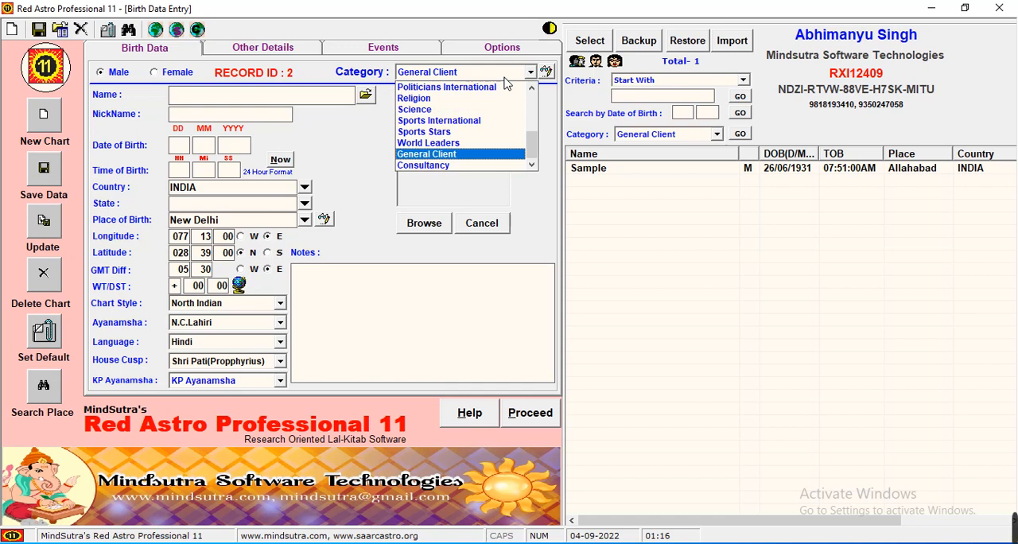
pyautogui.click(533, 101)
pyautogui.click(534, 101)
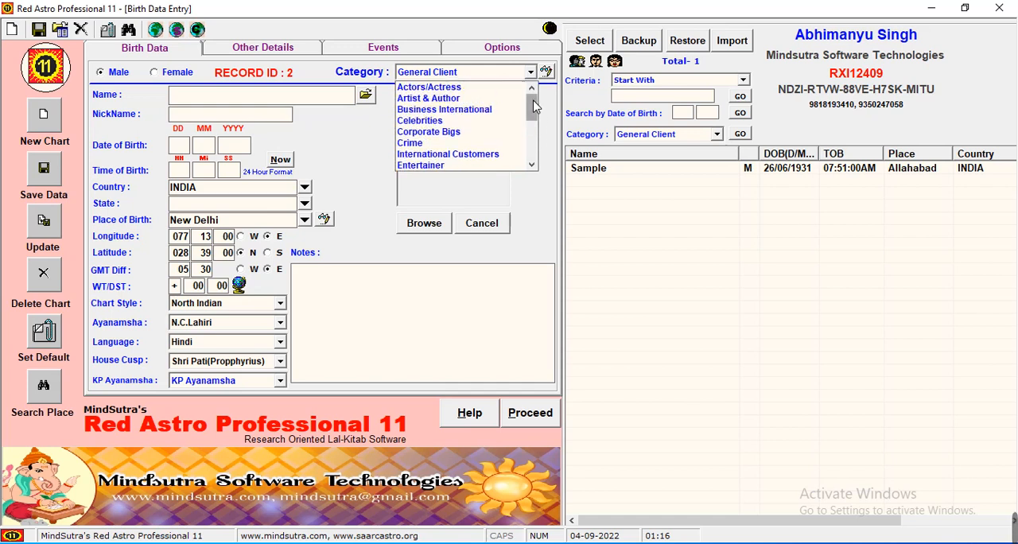
pyautogui.scroll(-1, 532, 78)
pyautogui.click(532, 73)
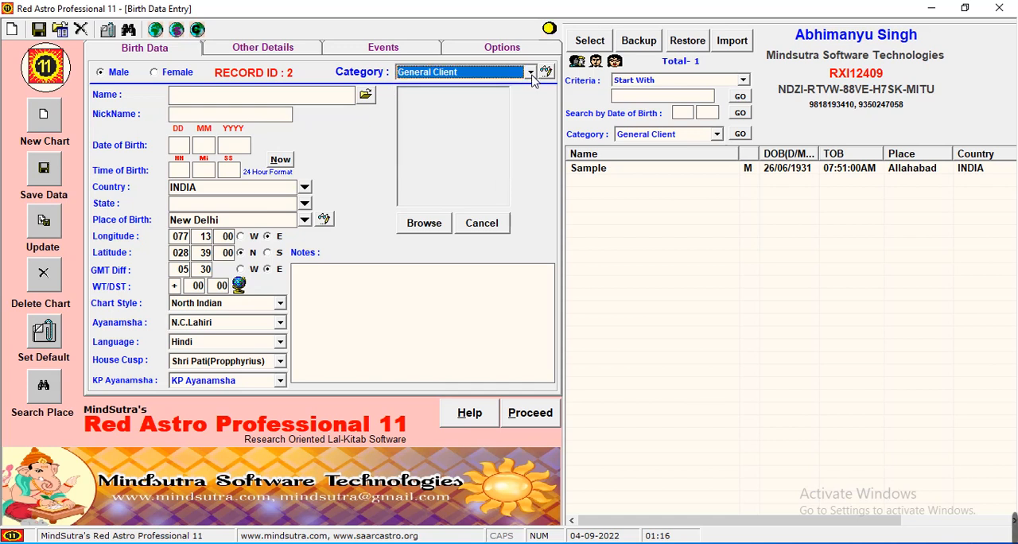
# Open the category manager to view its list of categories, and close it without making changes
pyautogui.click(548, 74)
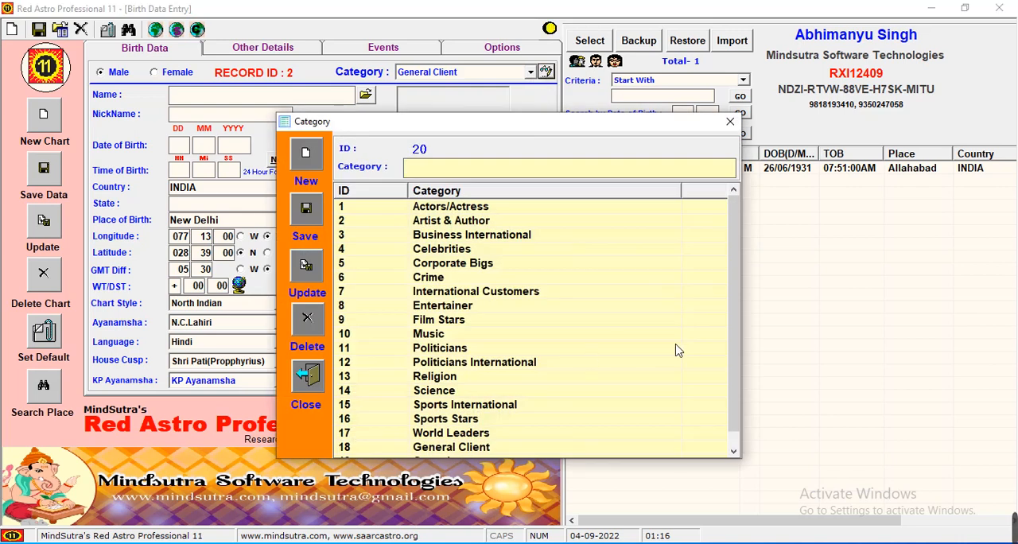
pyautogui.moveTo(731, 388); pyautogui.dragTo(730, 301)
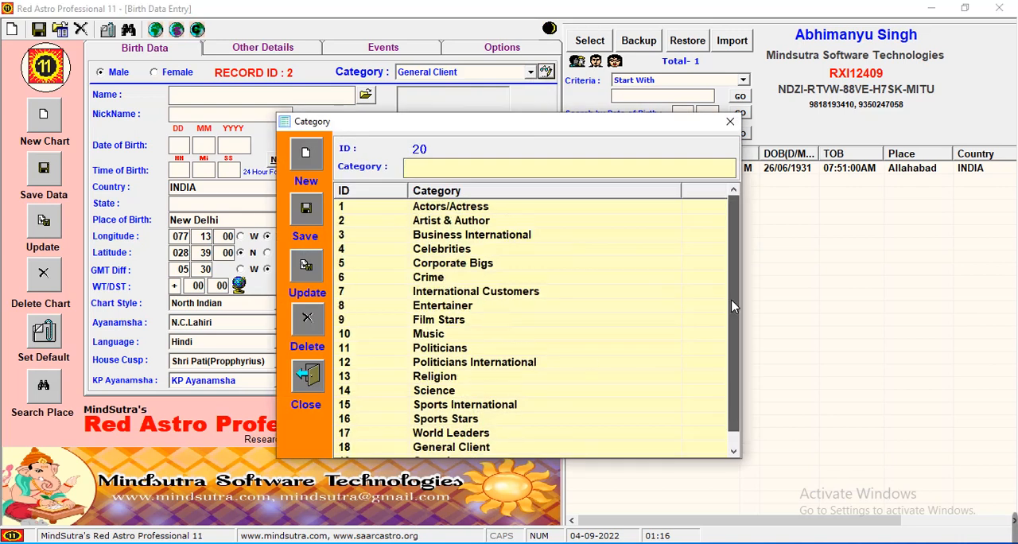
pyautogui.click(730, 124)
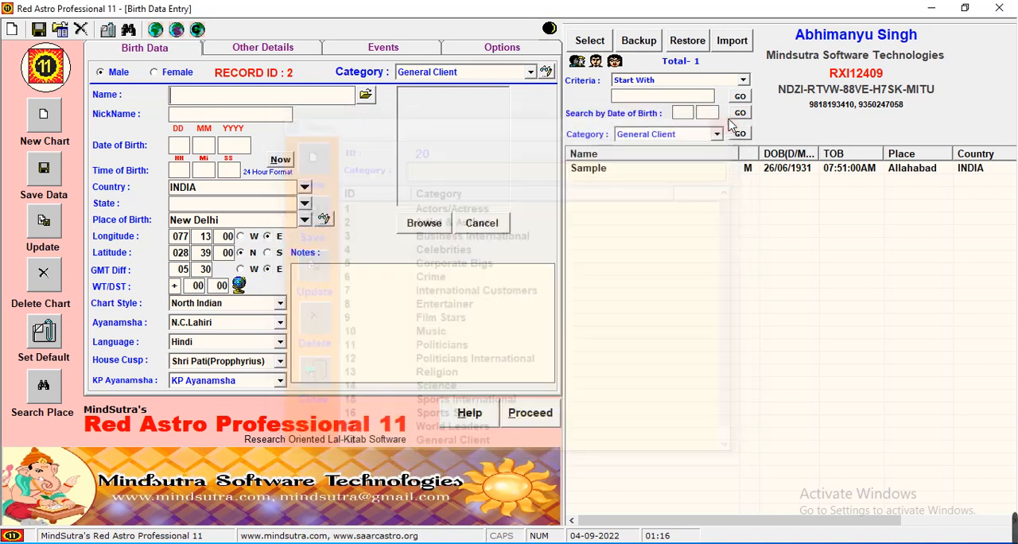
pyautogui.click(486, 73)
pyautogui.click(486, 74)
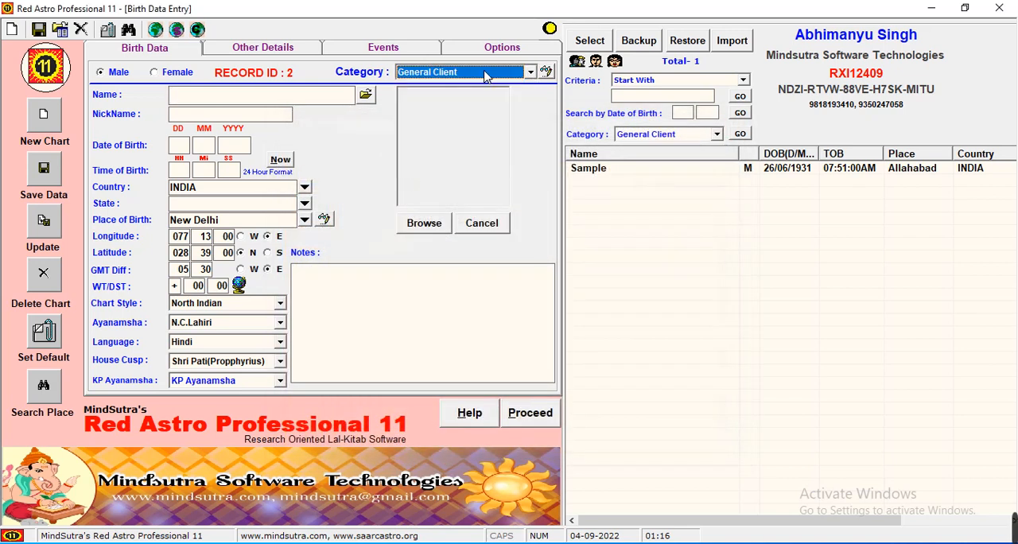
# Enter the person's full name and nickname in the new birth record
pyautogui.click(269, 96)
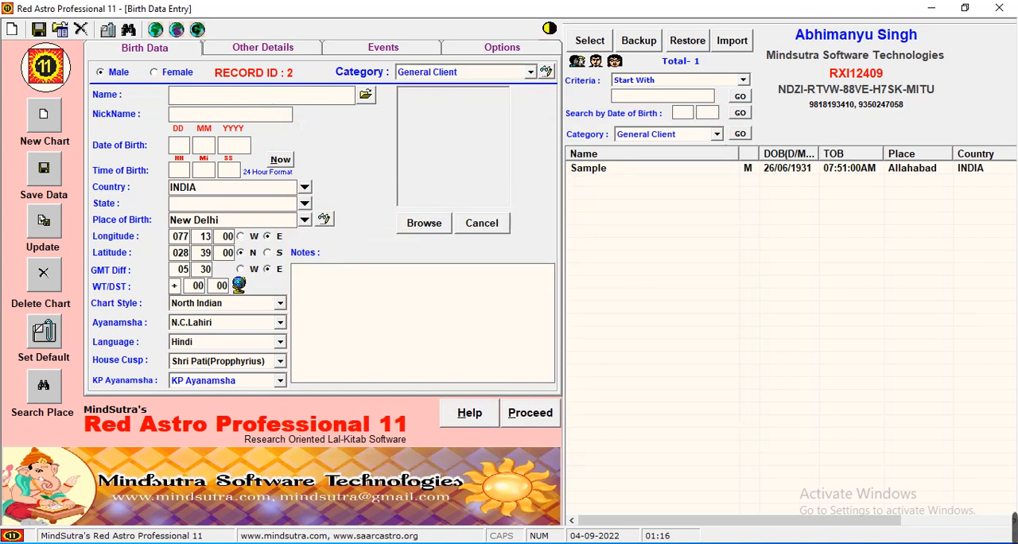
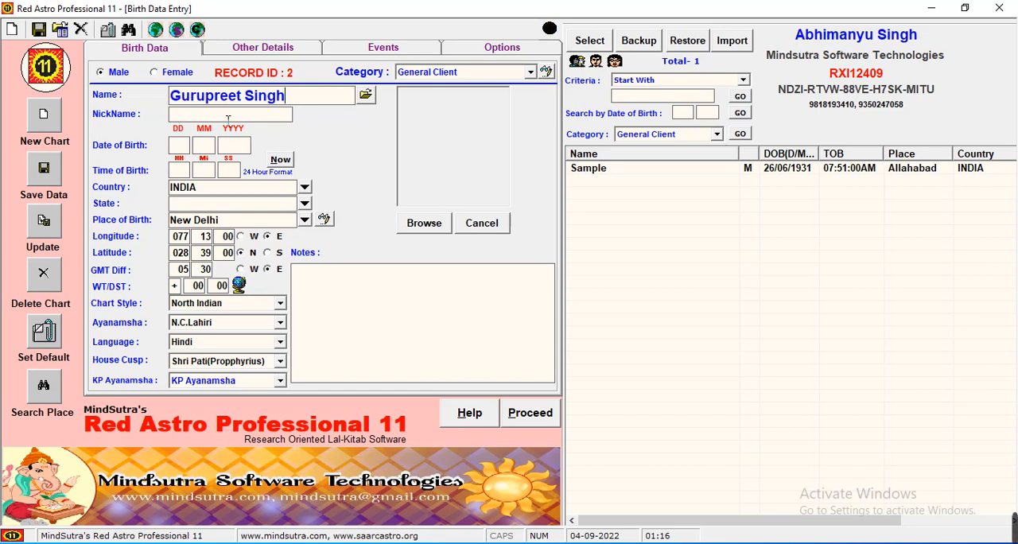
pyautogui.click(231, 119)
pyautogui.write('Guru')
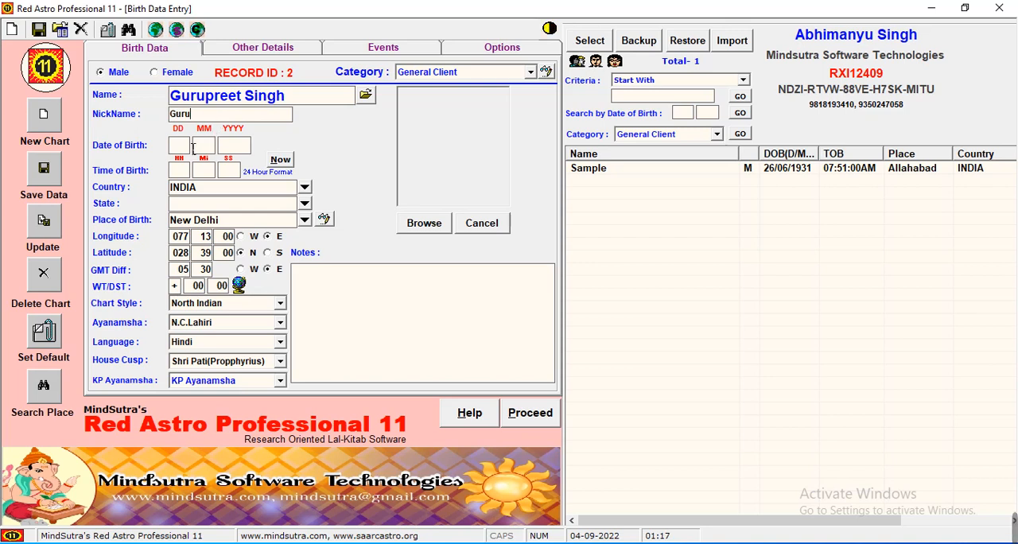
# Enter the person's day, month and year of birth
pyautogui.press('Tab')
pyautogui.write('1812')
pyautogui.write('19')
pyautogui.write('3')
pyautogui.press('BackSpace')
pyautogui.write('73')
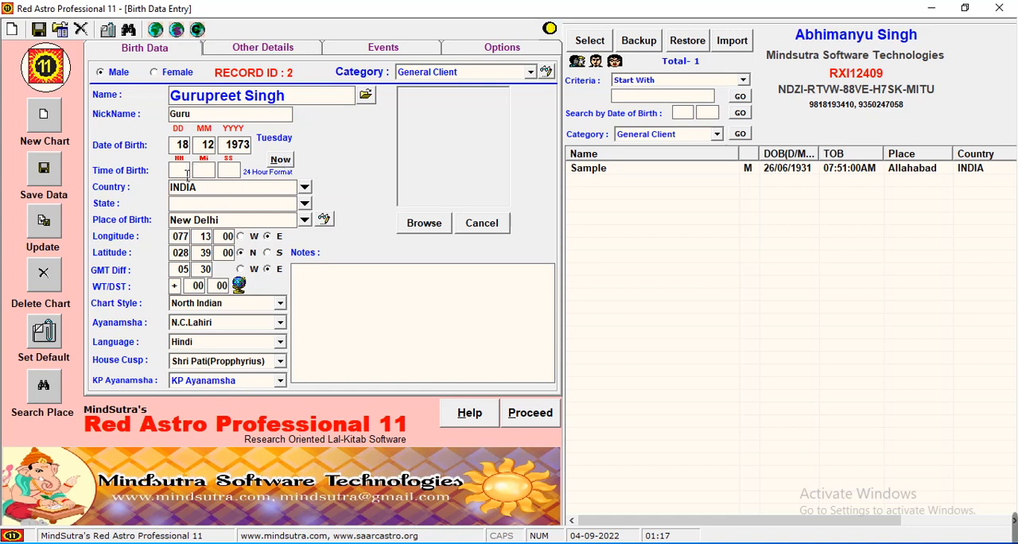
# Set the time of birth to 23:45:01 in 24-hour format
pyautogui.click(187, 170)
pyautogui.write('23 ')
pyautogui.write('45 ')
pyautogui.write('01')
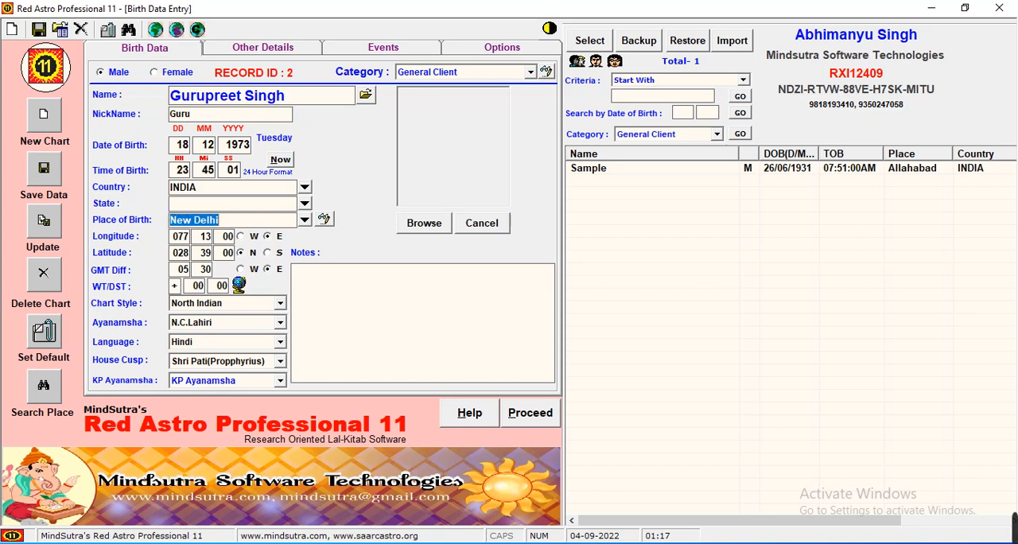
pyautogui.click(233, 171)
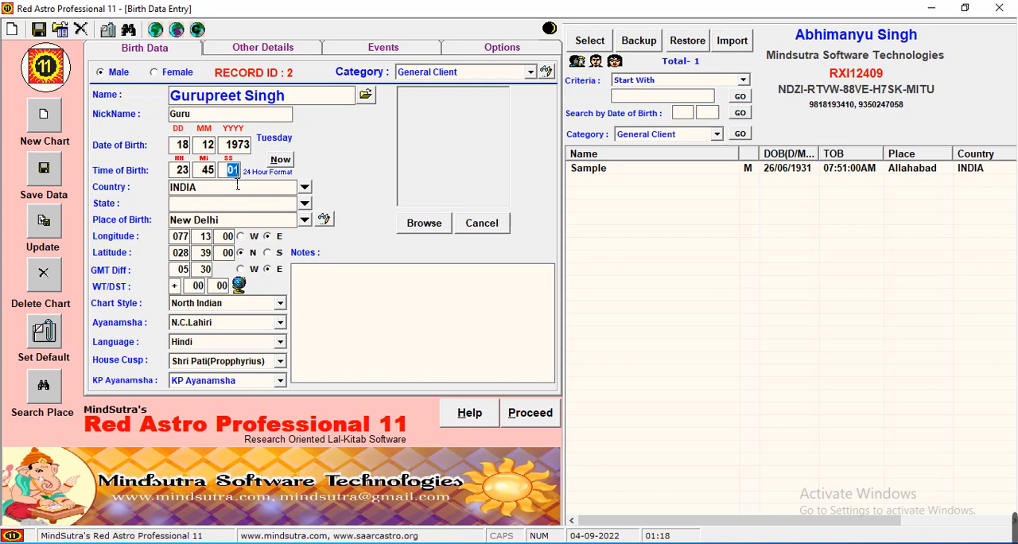
# Browse the list of countries and their time zones, and close it without choosing a different country
pyautogui.click(305, 188)
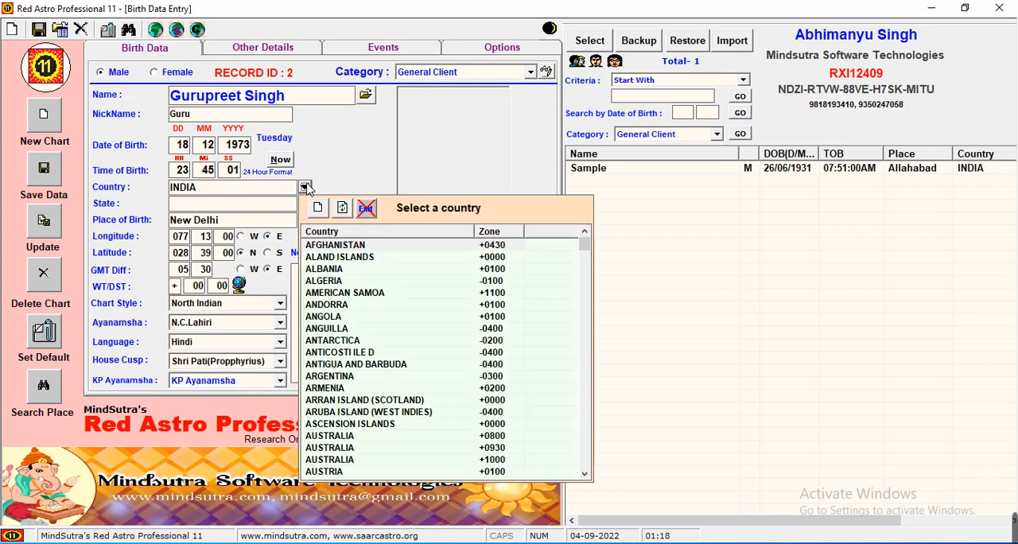
pyautogui.click(588, 366)
pyautogui.click(589, 367)
pyautogui.click(589, 367)
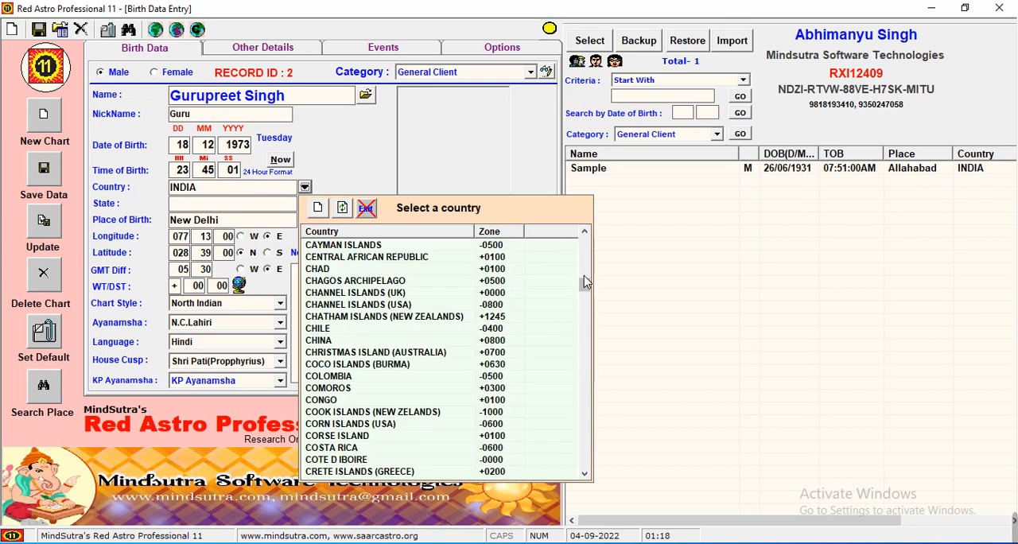
pyautogui.click(306, 189)
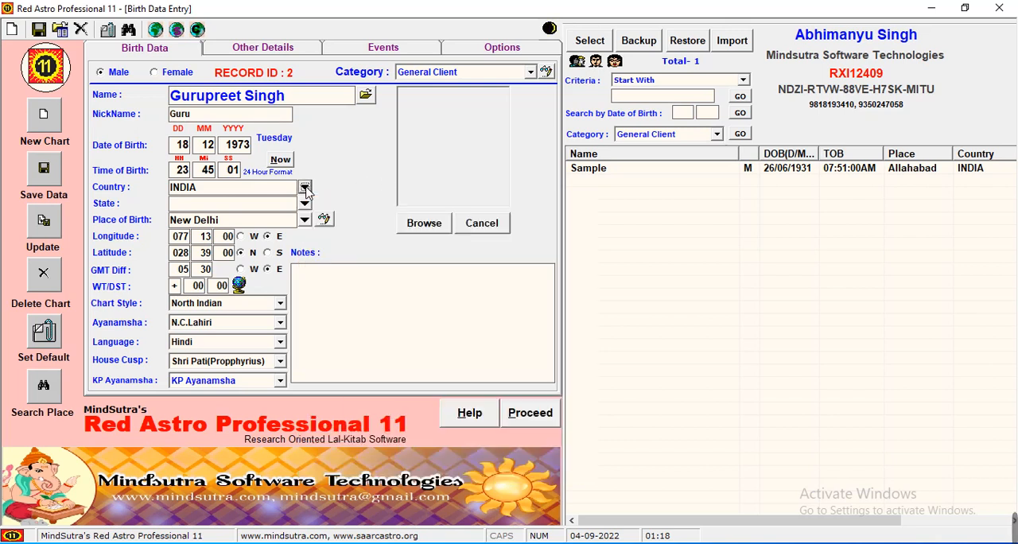
# Look up places of birth starting with "jala" and browse the matching places
pyautogui.click(254, 223)
pyautogui.write('jala')
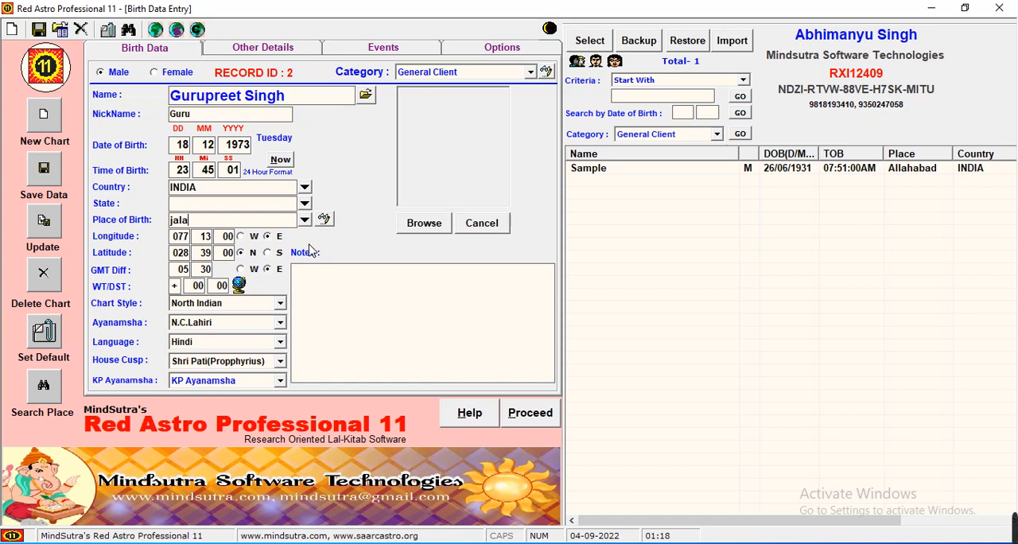
pyautogui.press('Return')
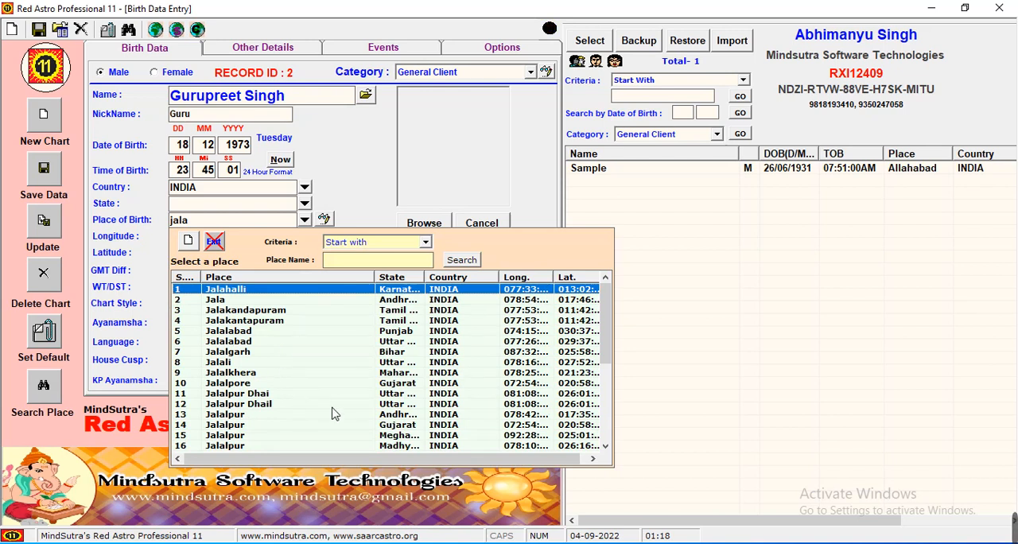
pyautogui.click(607, 414)
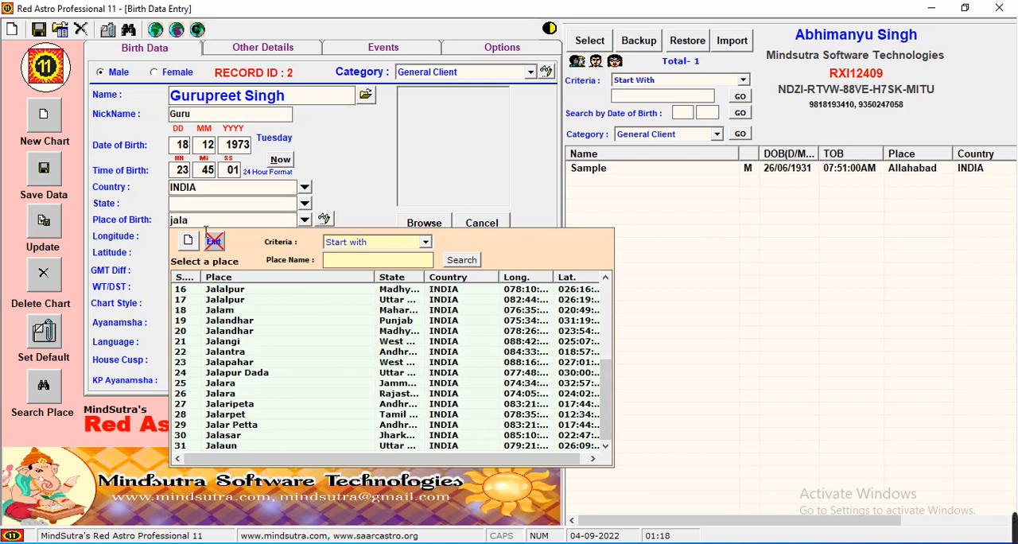
# Broaden the place search to "jal" and choose Jalandhar in Punjab, India, as the place of birth
pyautogui.press('BackSpace')
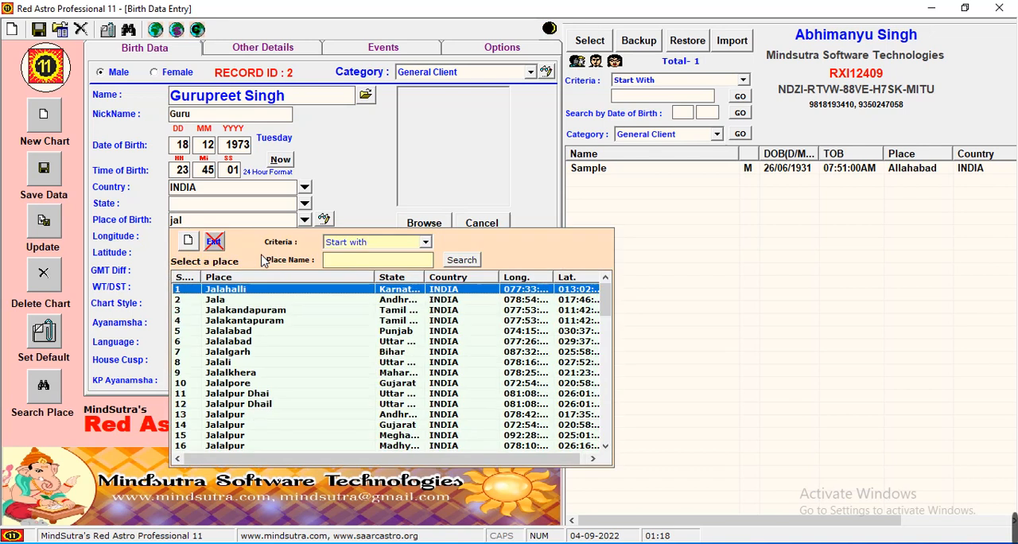
pyautogui.click(296, 342)
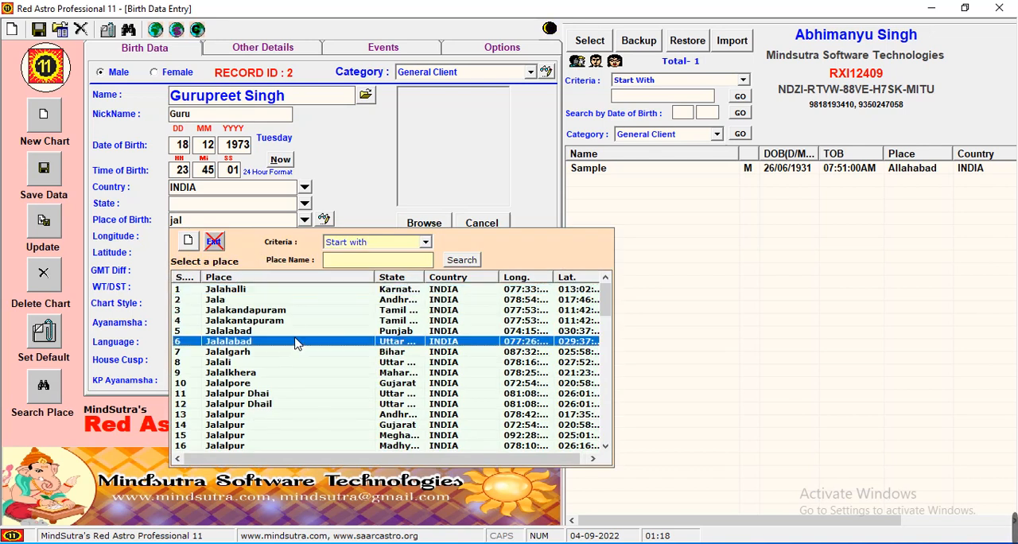
pyautogui.click(607, 414)
pyautogui.click(606, 413)
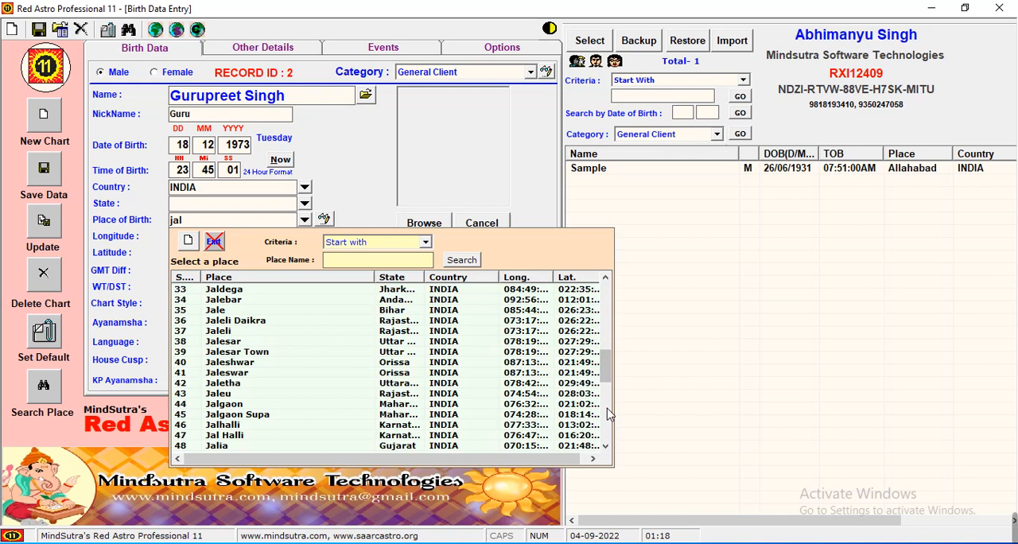
pyautogui.click(607, 413)
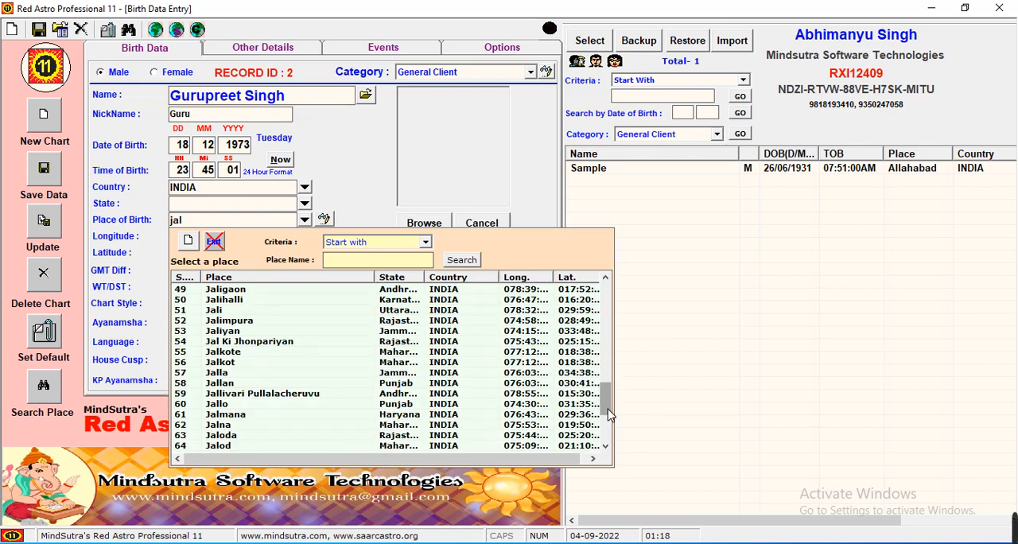
pyautogui.click(608, 364)
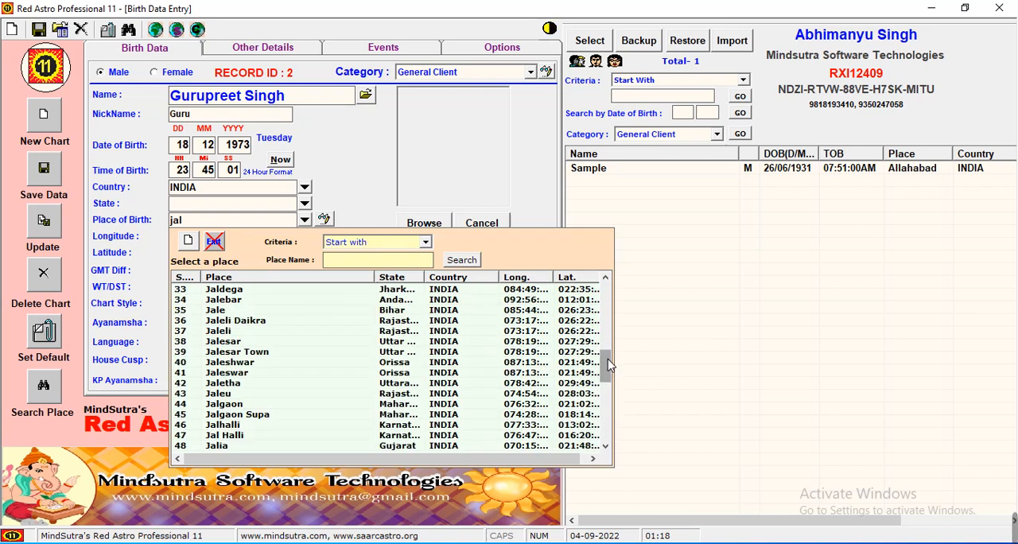
pyautogui.click(608, 355)
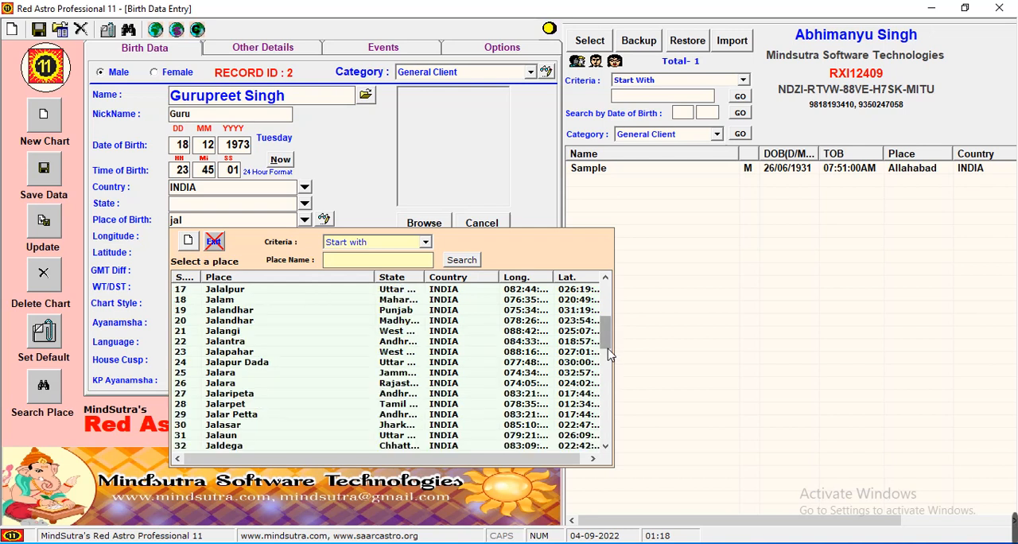
pyautogui.click(281, 311)
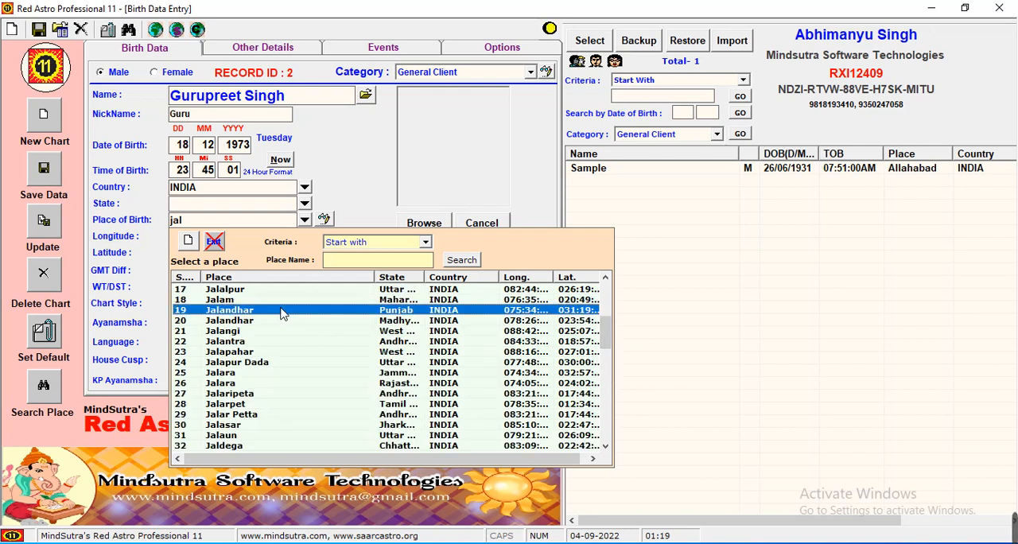
pyautogui.doubleClick(281, 311)
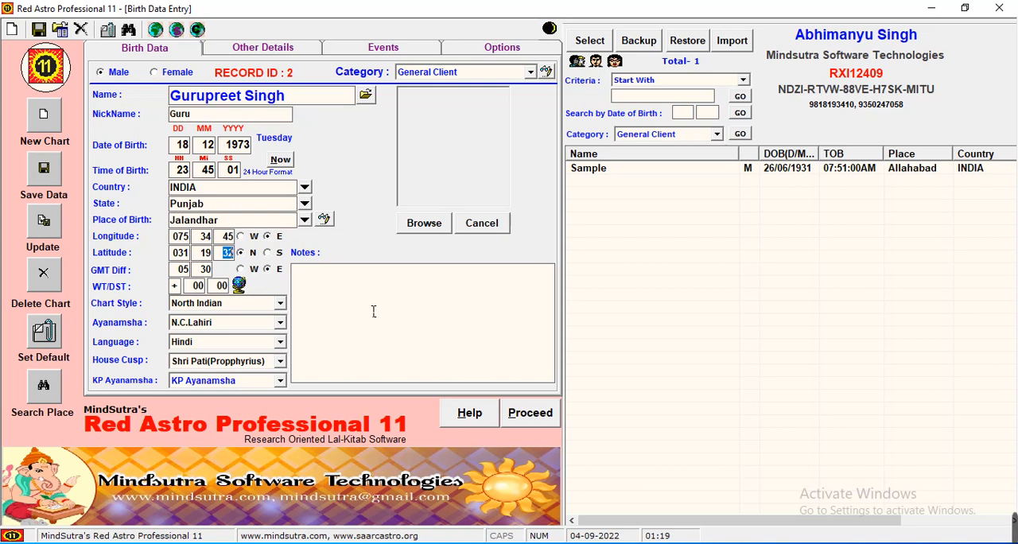
# Open the place editor for the place of birth and set its country to India
pyautogui.click(323, 218)
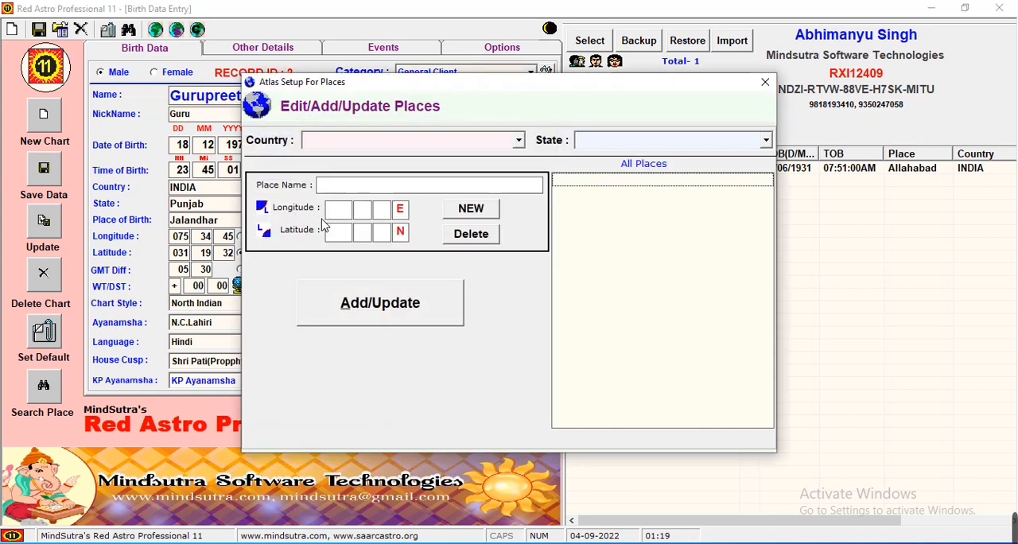
pyautogui.scroll(1, 398, 149)
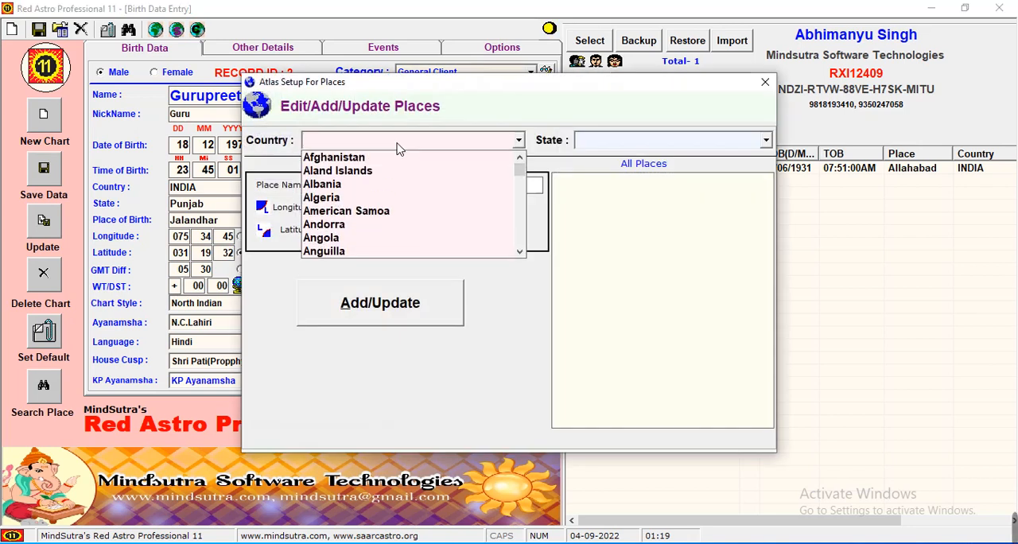
pyautogui.click(398, 149)
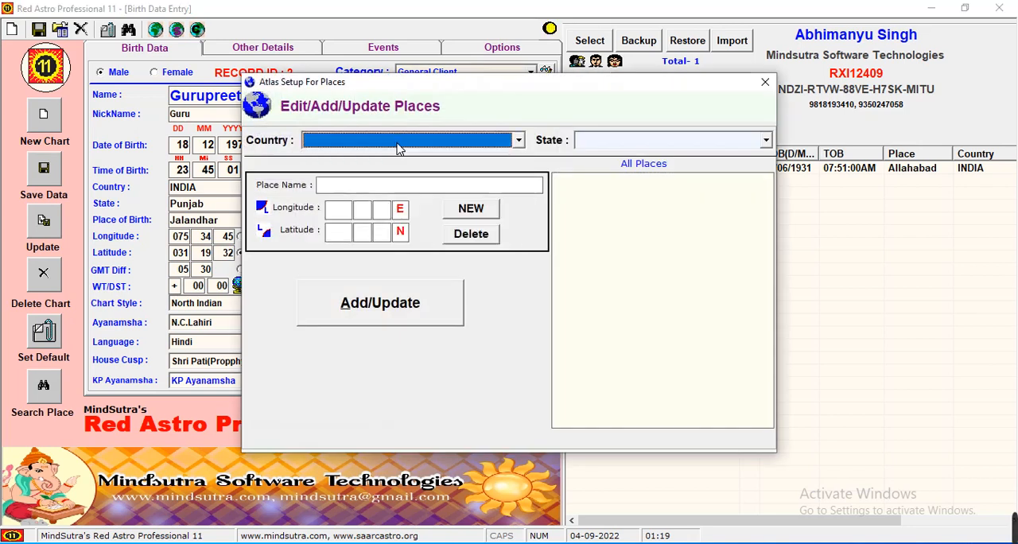
pyautogui.click(399, 141)
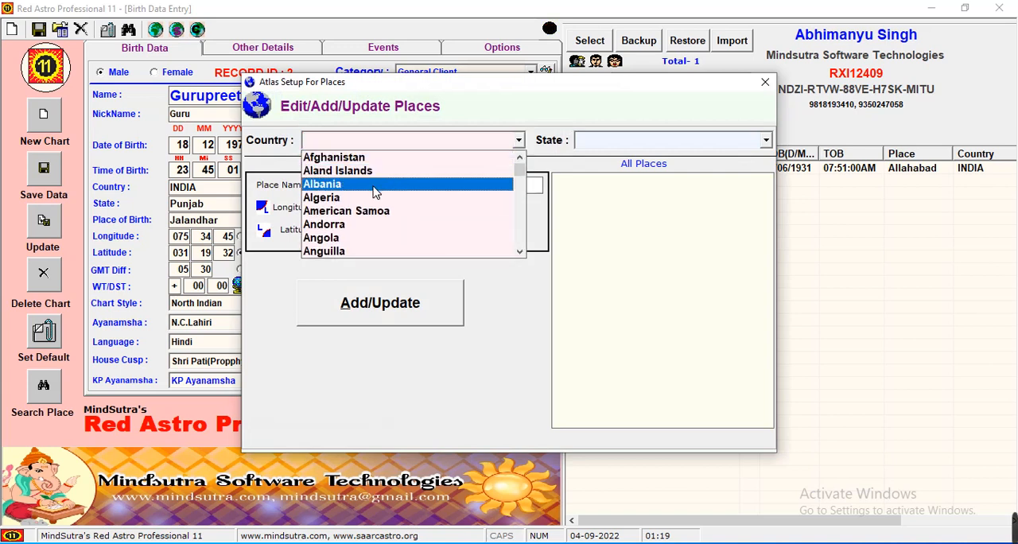
pyautogui.press('i')
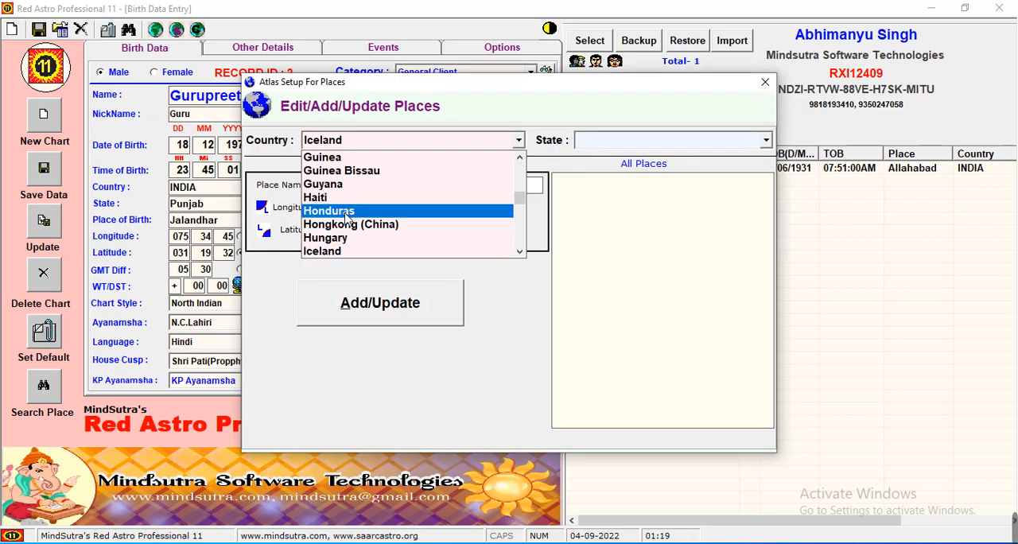
pyautogui.click(521, 239)
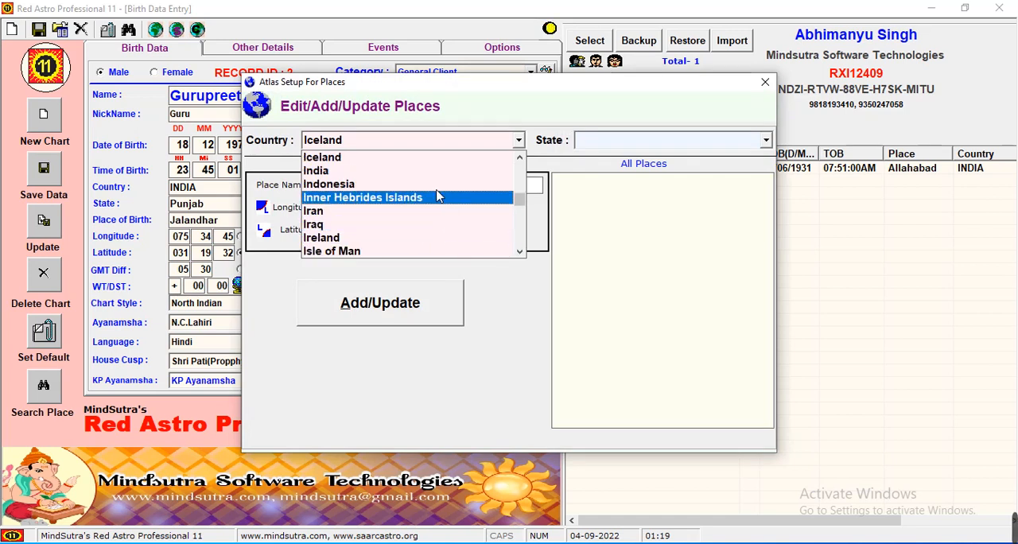
pyautogui.click(421, 171)
# Set the state to Punjab in the place editor
pyautogui.click(641, 147)
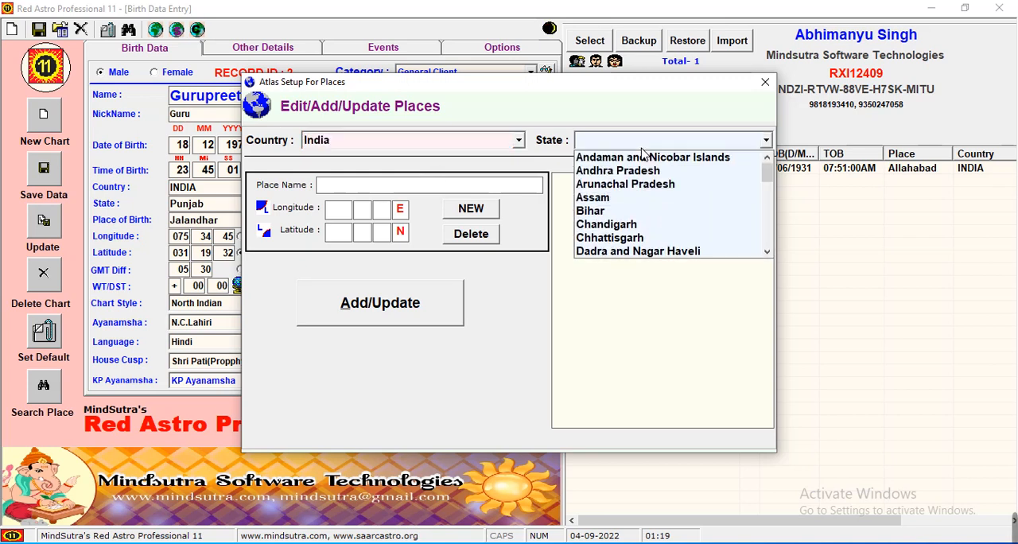
pyautogui.press('p')
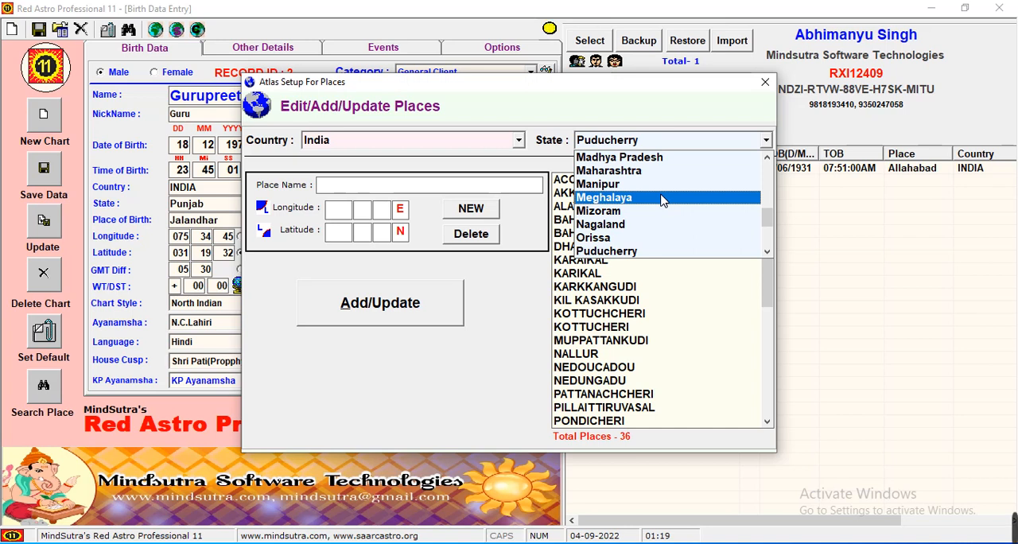
pyautogui.click(766, 239)
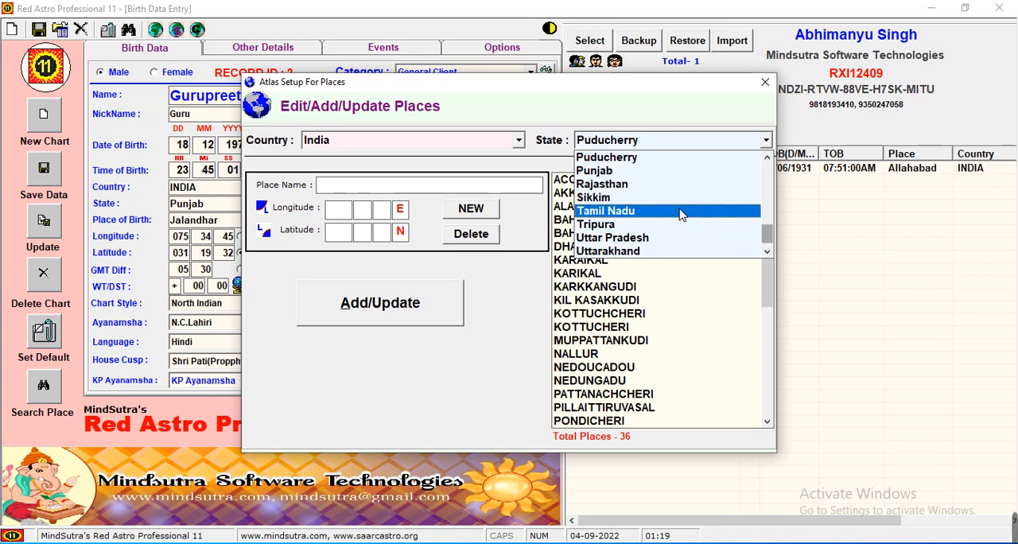
pyautogui.click(657, 172)
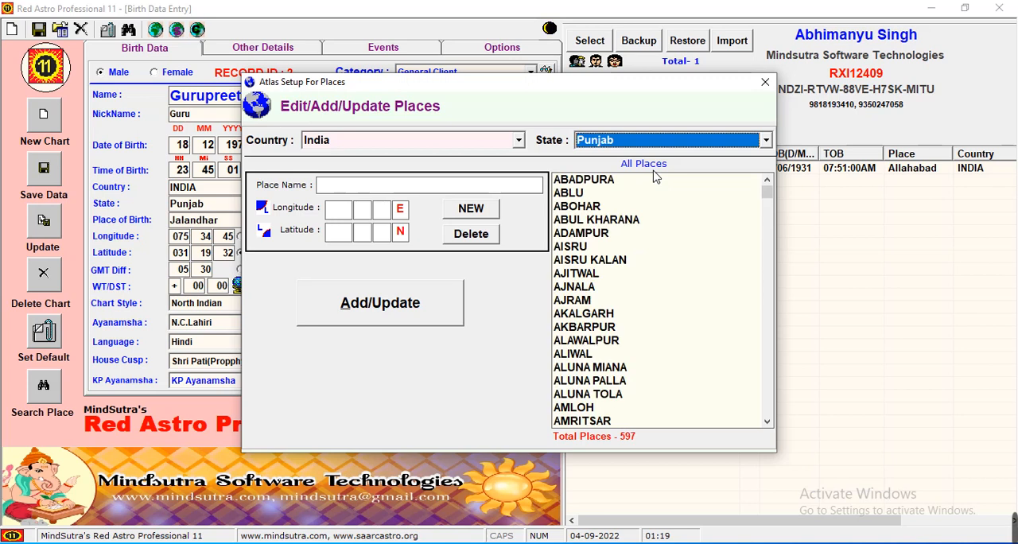
# Enter MOGA 1 as the name of the new place
pyautogui.click(434, 191)
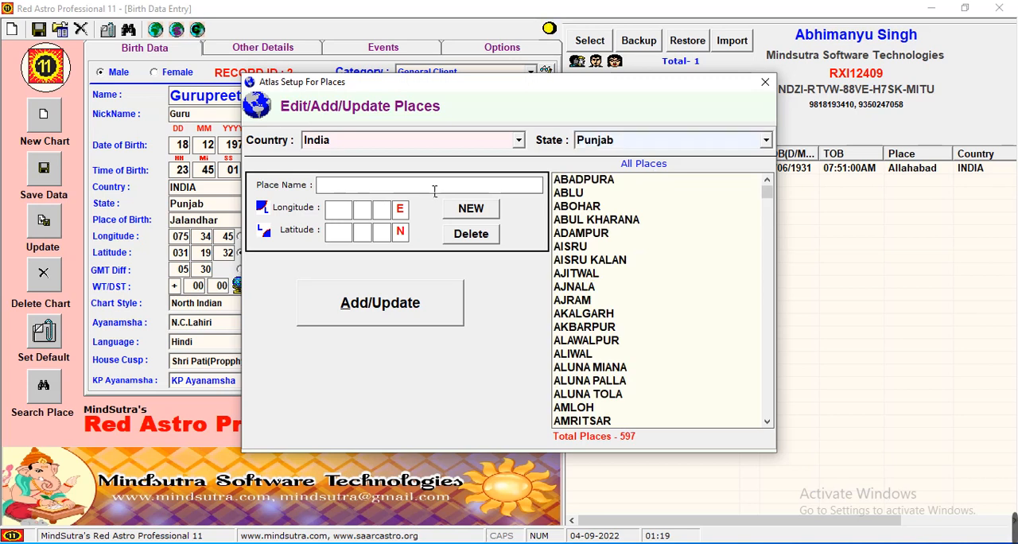
pyautogui.write('MOGA 1')
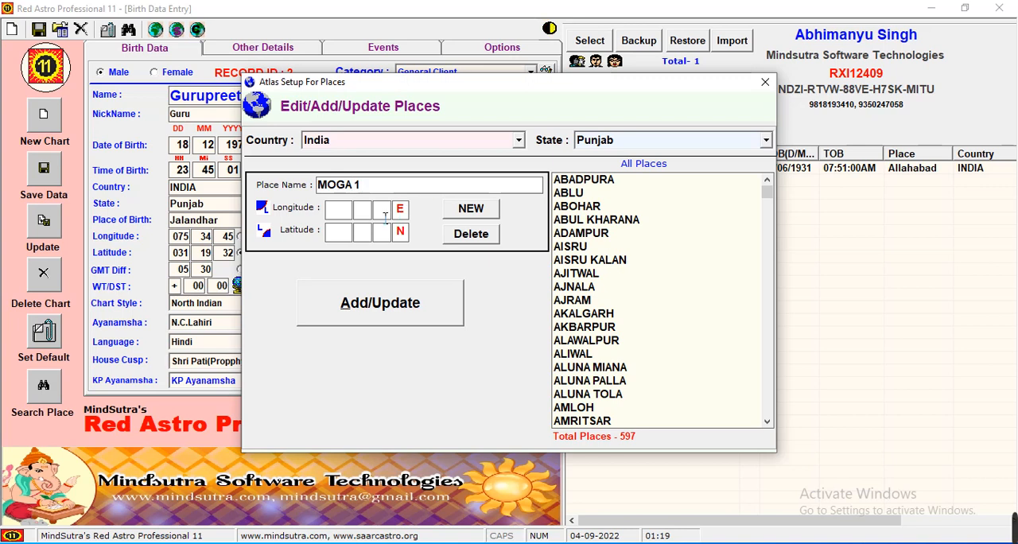
# Set the new place's longitude to 084 10 00 E
pyautogui.press('Tab')
pyautogui.write('023')
pyautogui.doubleClick(343, 212)
pyautogui.write('08410')
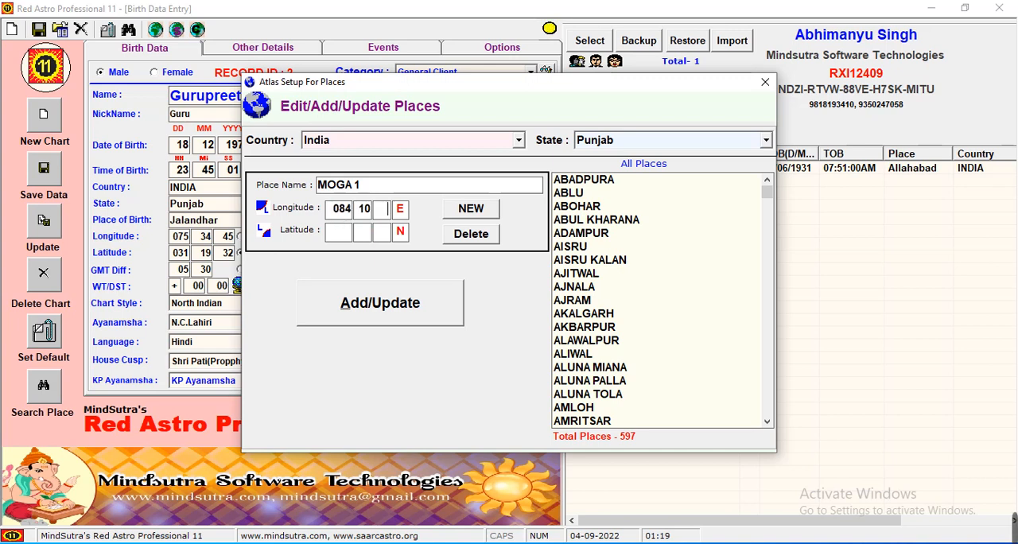
pyautogui.write('00')
pyautogui.write('0')
pyautogui.write('25')
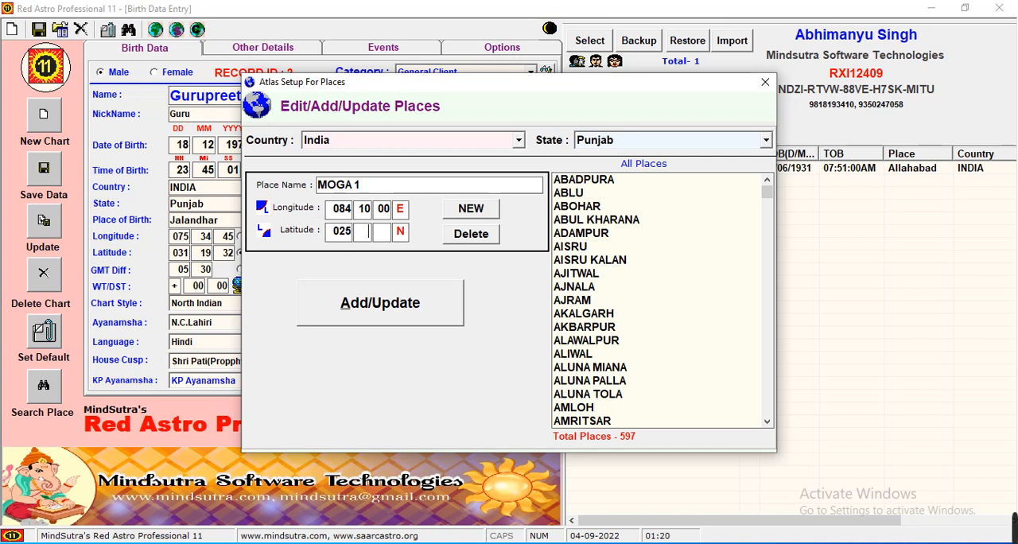
pyautogui.write('45')
pyautogui.write('00')
# Set the new place's latitude to 025 45 00 N, add the place to the atlas and close the place editor
pyautogui.click(388, 296)
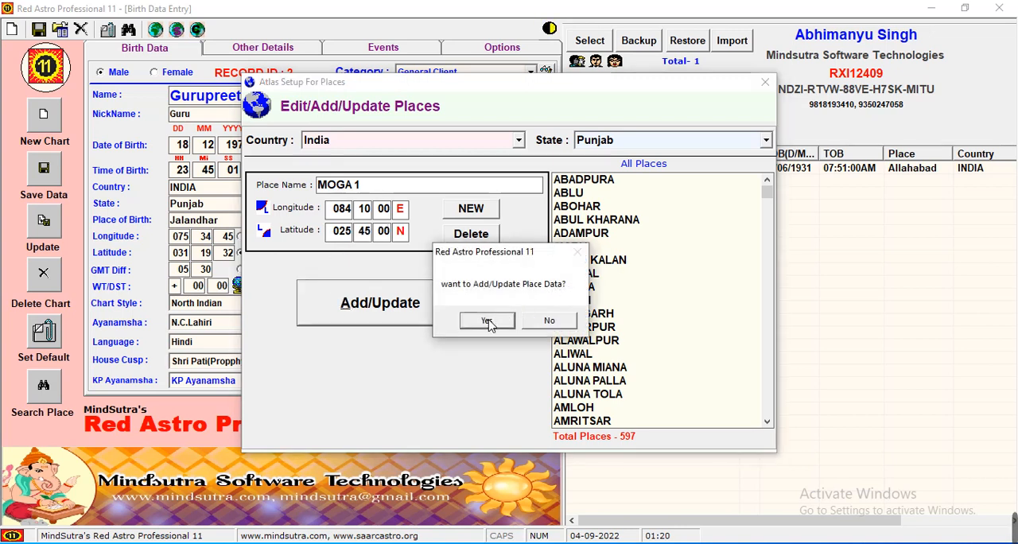
pyautogui.click(487, 320)
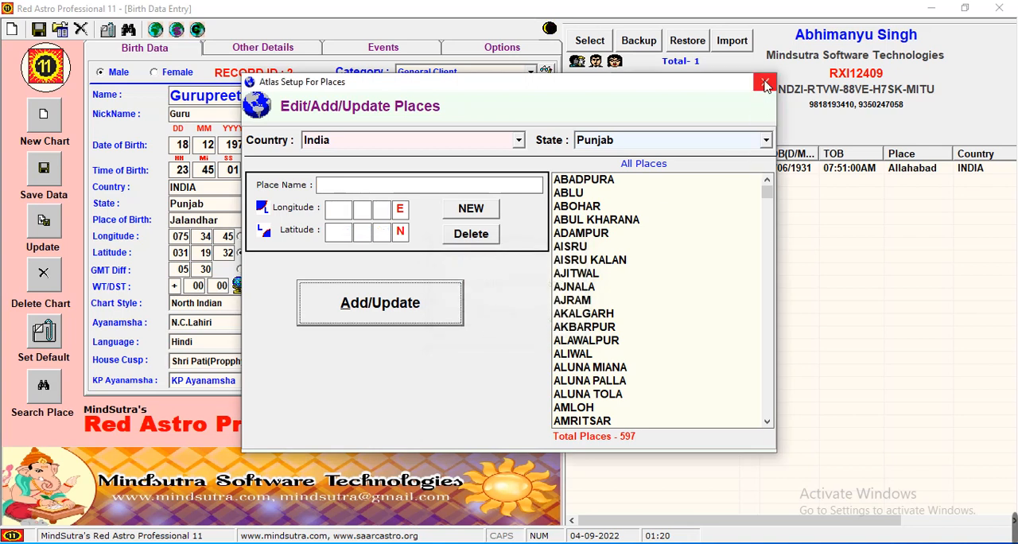
pyautogui.click(765, 82)
# Clear the state, look up places of birth starting with "moga" and choose Moga 1 in Punjab, India
pyautogui.click(281, 206)
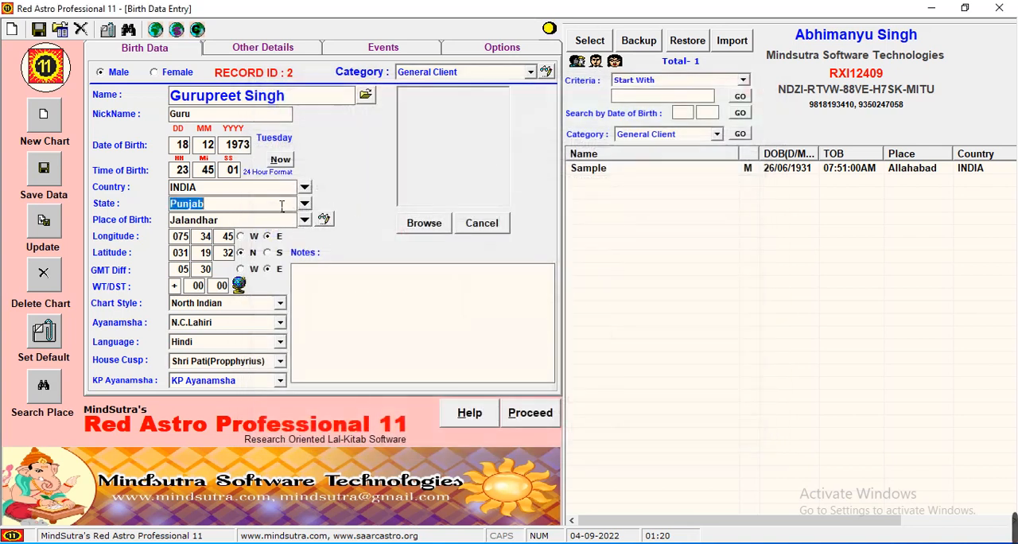
pyautogui.press('BackSpace')
pyautogui.click(260, 227)
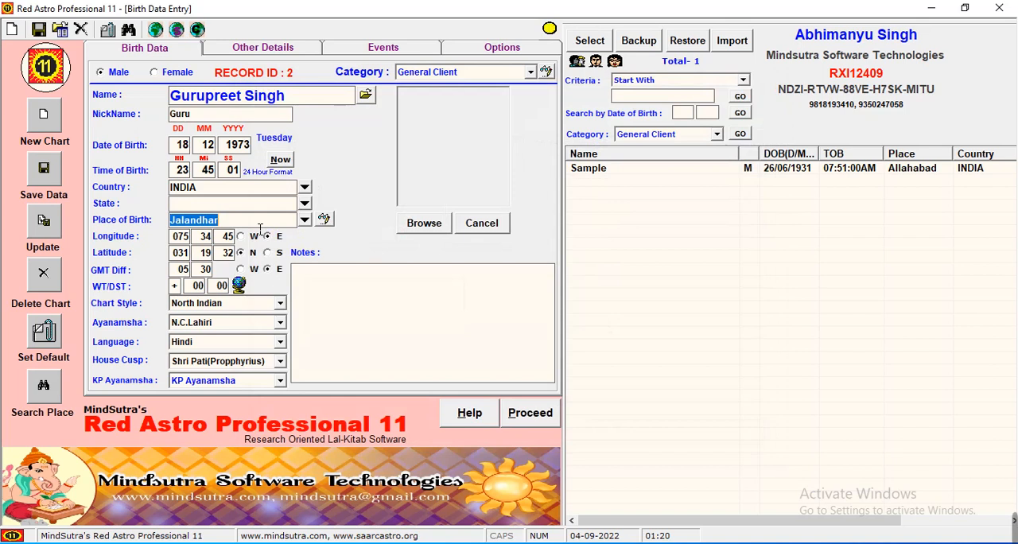
pyautogui.write('moga')
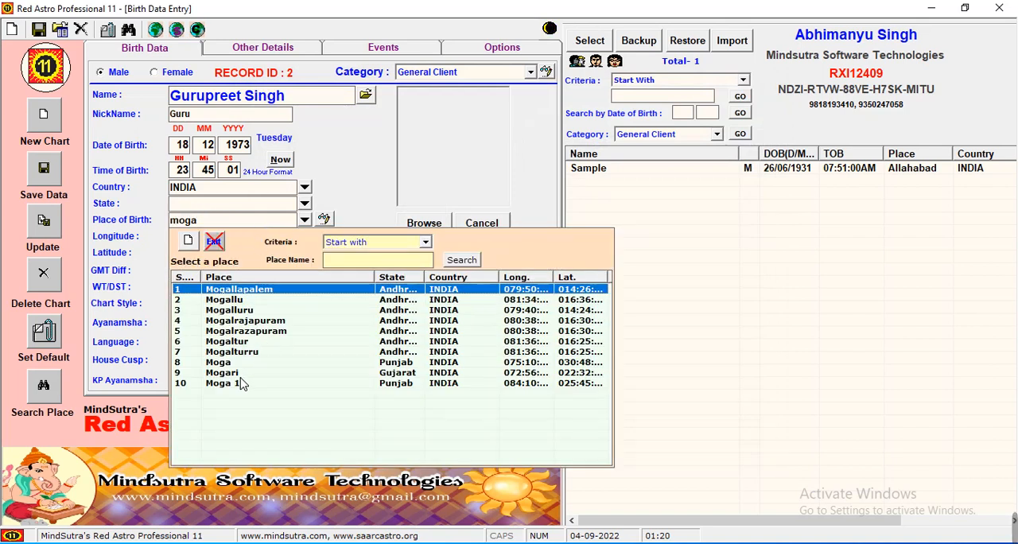
pyautogui.doubleClick(242, 384)
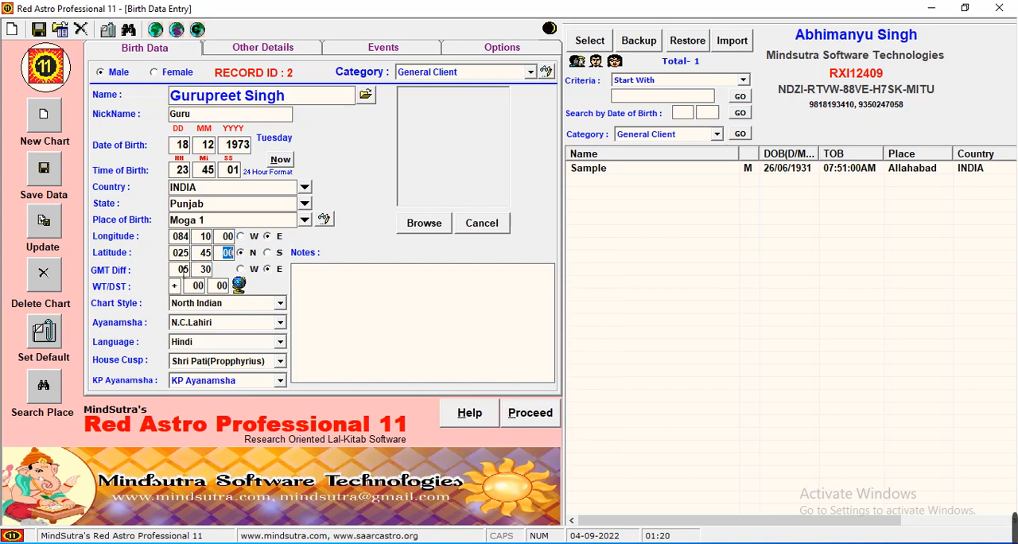
# Examine the war time, DST and GMT difference records for India, and close the table
pyautogui.click(240, 286)
pyautogui.click(387, 288)
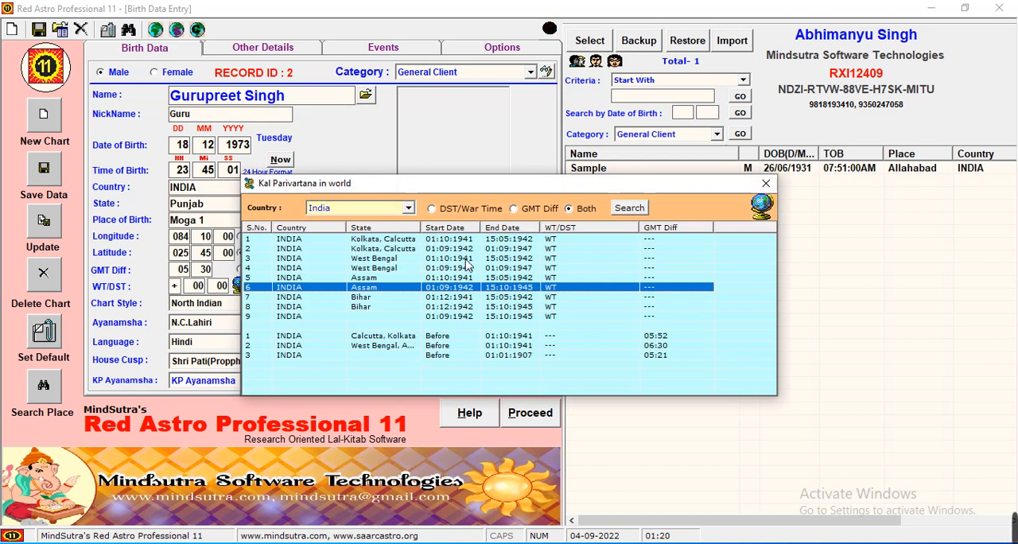
pyautogui.click(409, 216)
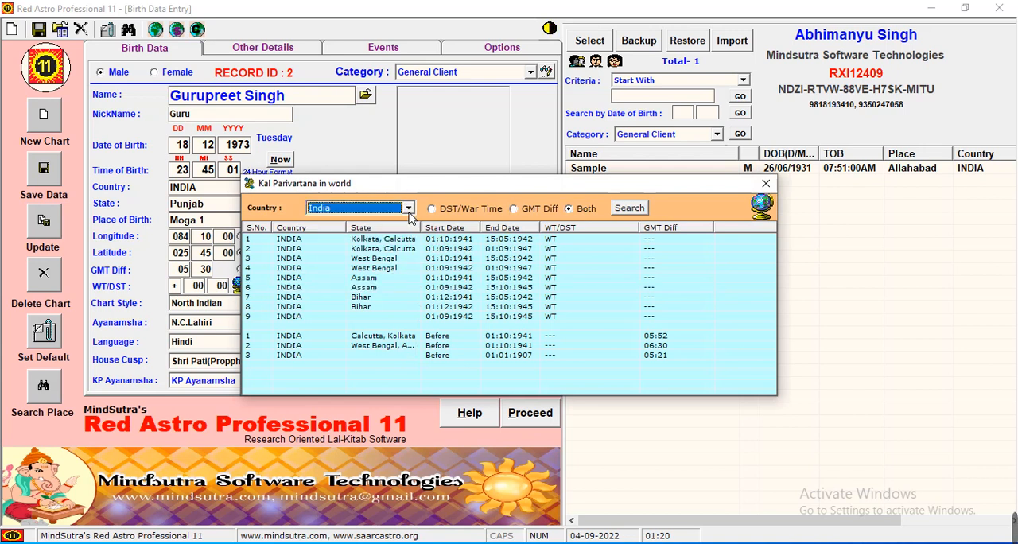
pyautogui.click(409, 212)
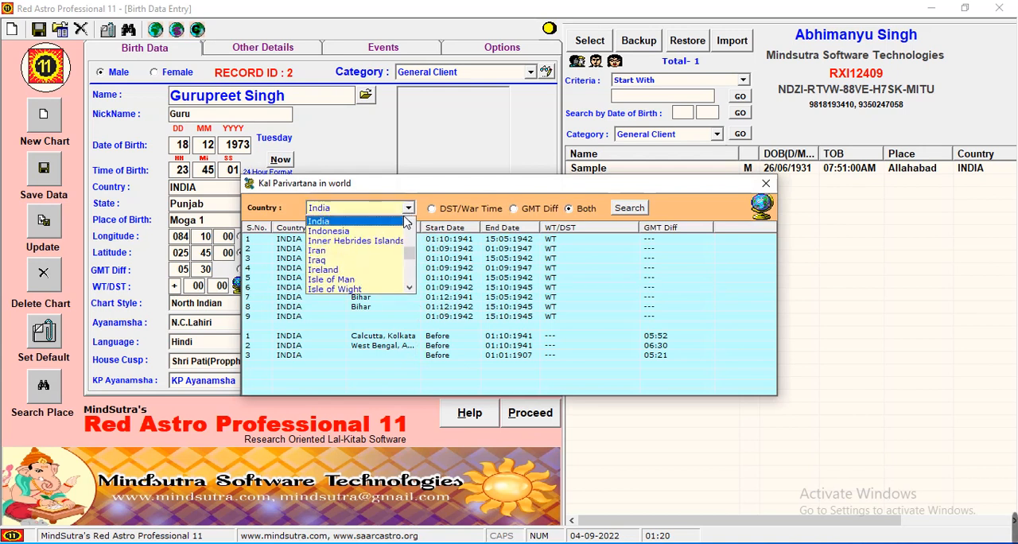
pyautogui.click(405, 220)
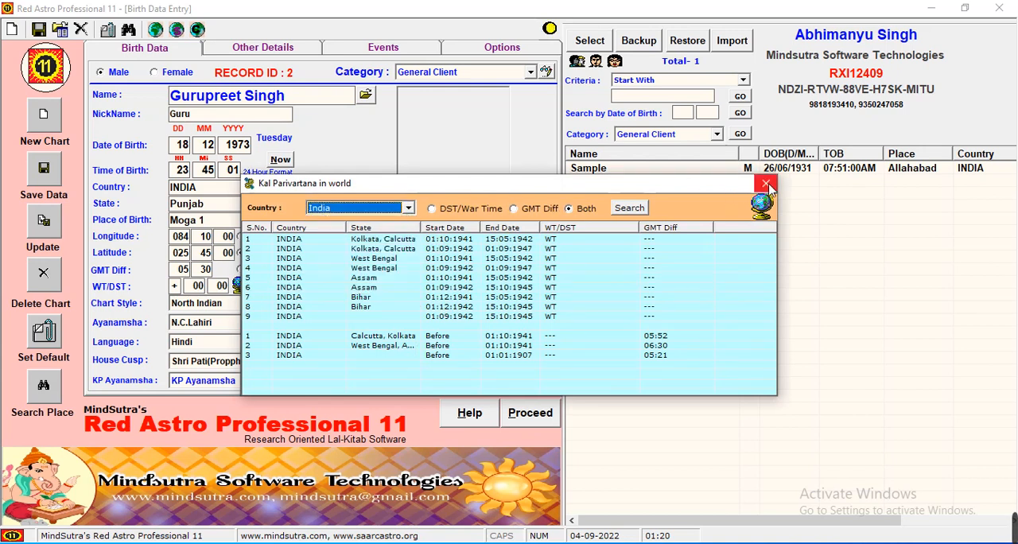
pyautogui.click(766, 184)
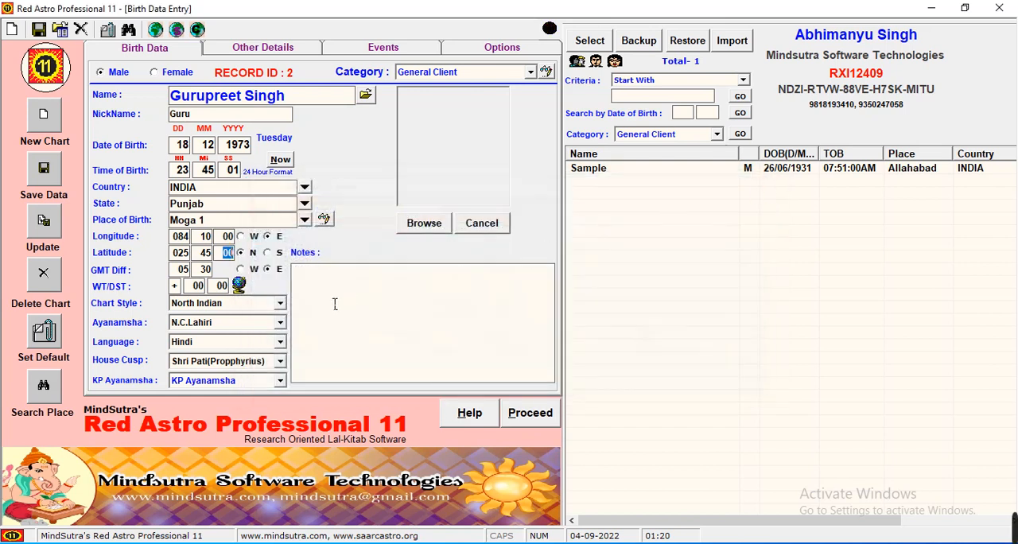
# Choose North Indian as the chart style and N.C.Lahiri as the ayanamsha
pyautogui.click(263, 308)
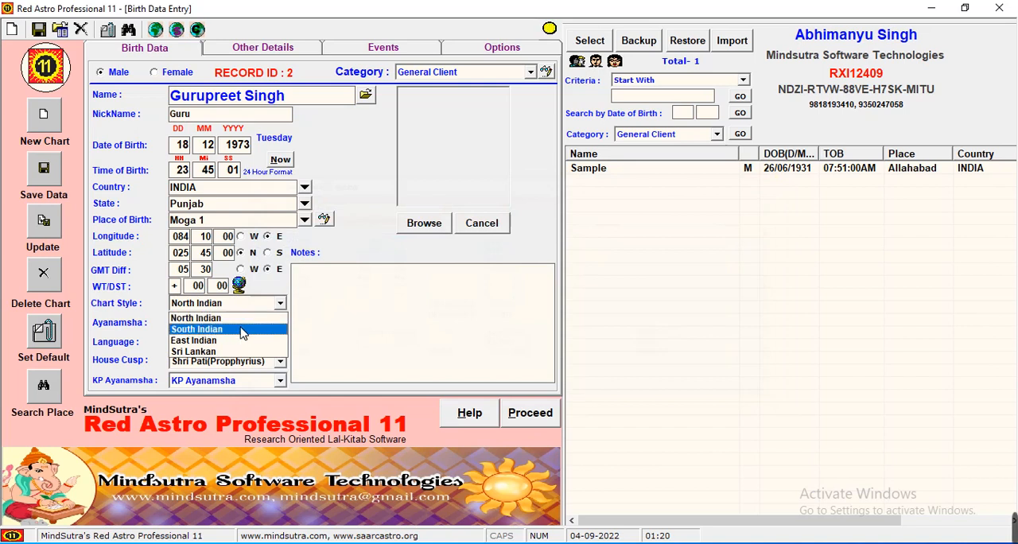
pyautogui.click(254, 322)
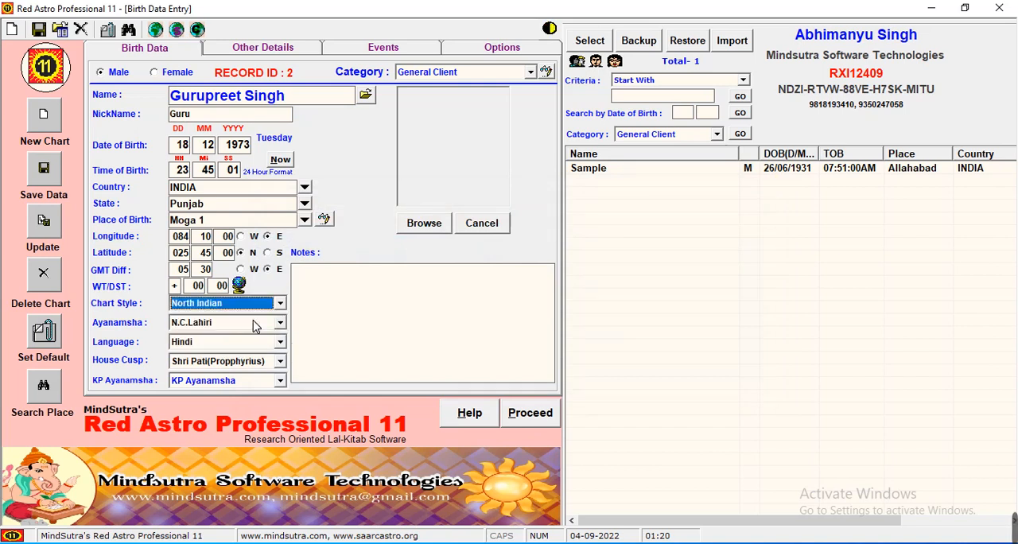
pyautogui.click(254, 325)
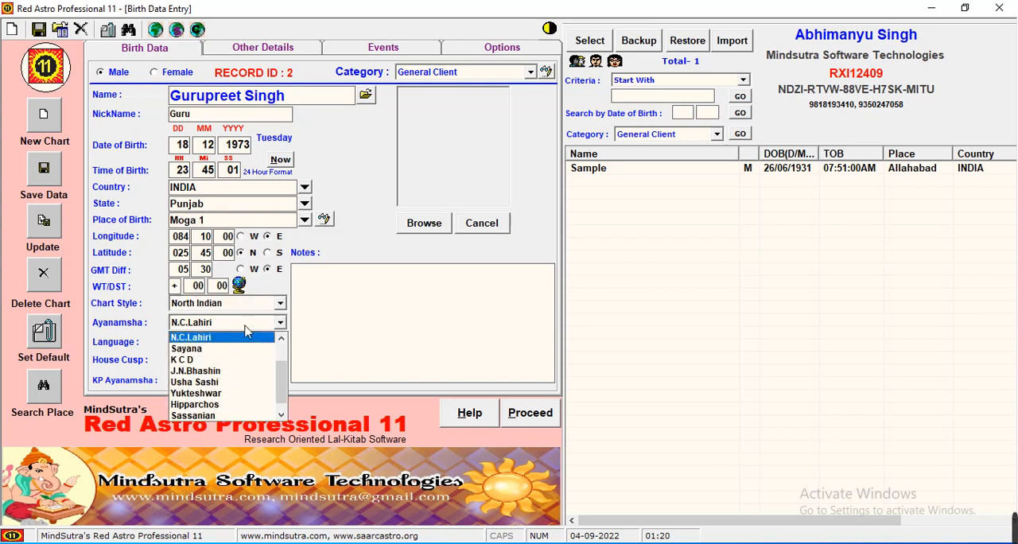
pyautogui.click(231, 338)
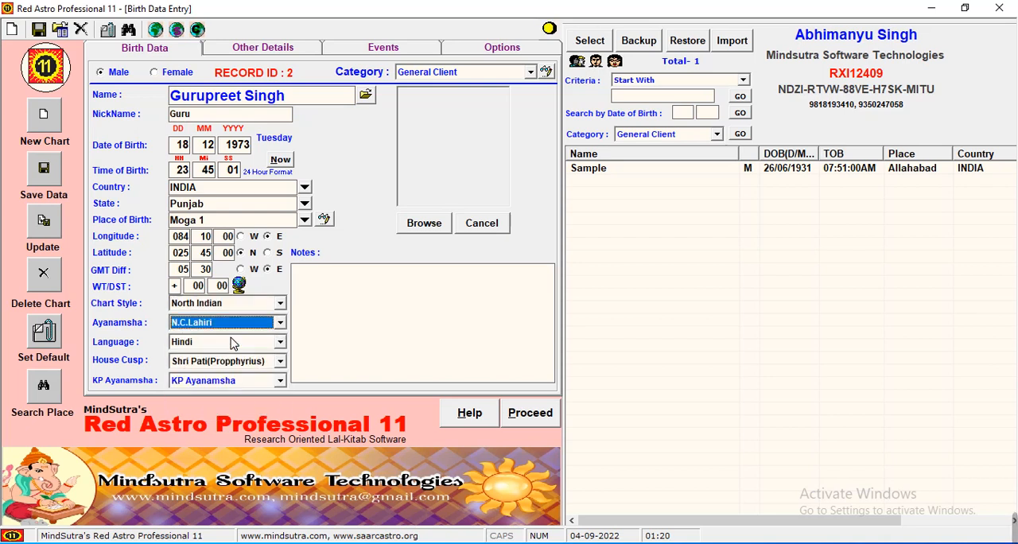
# Browse the available ayanamsha options without changing the choice, and choose Hindi as the language
pyautogui.click(237, 341)
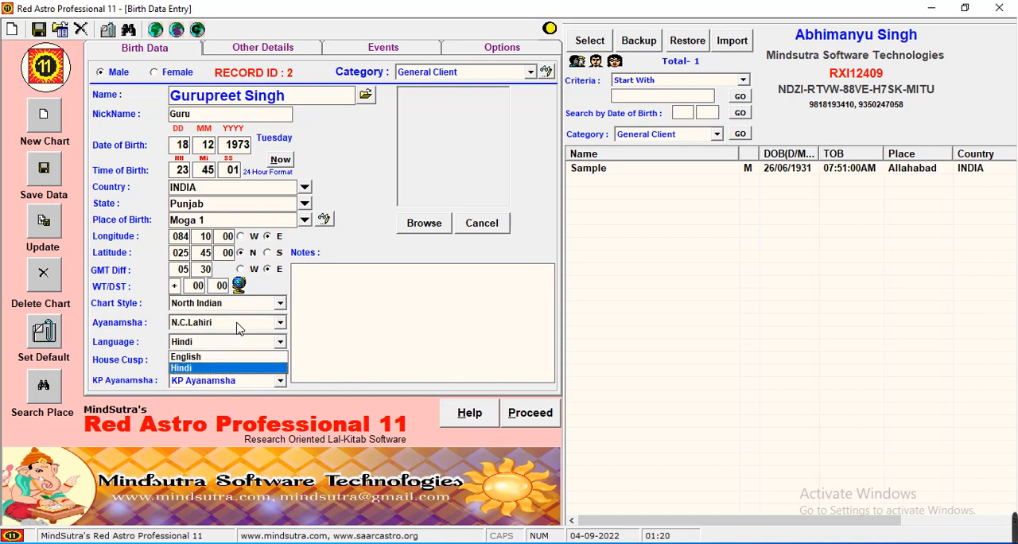
pyautogui.click(238, 323)
pyautogui.click(237, 324)
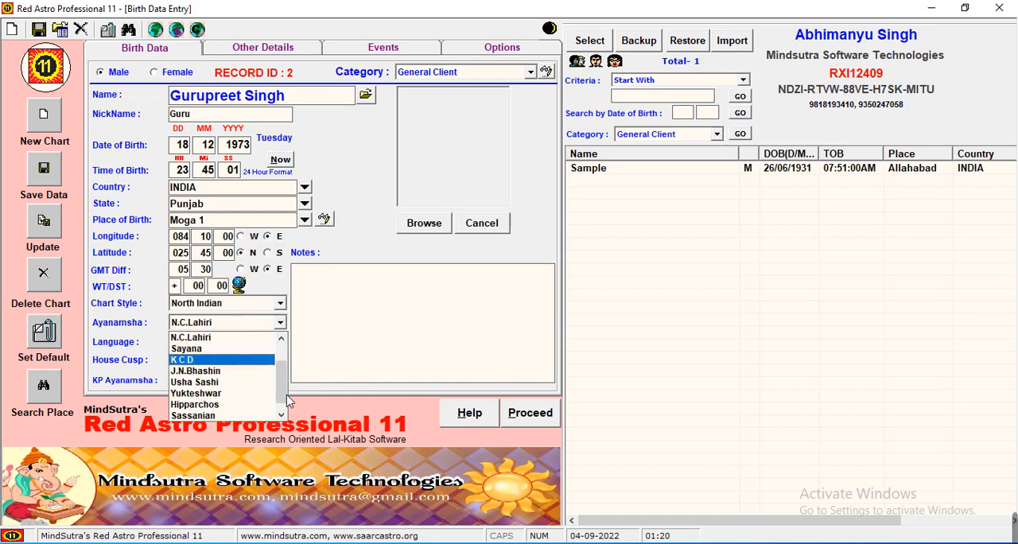
pyautogui.click(281, 414)
pyautogui.click(284, 355)
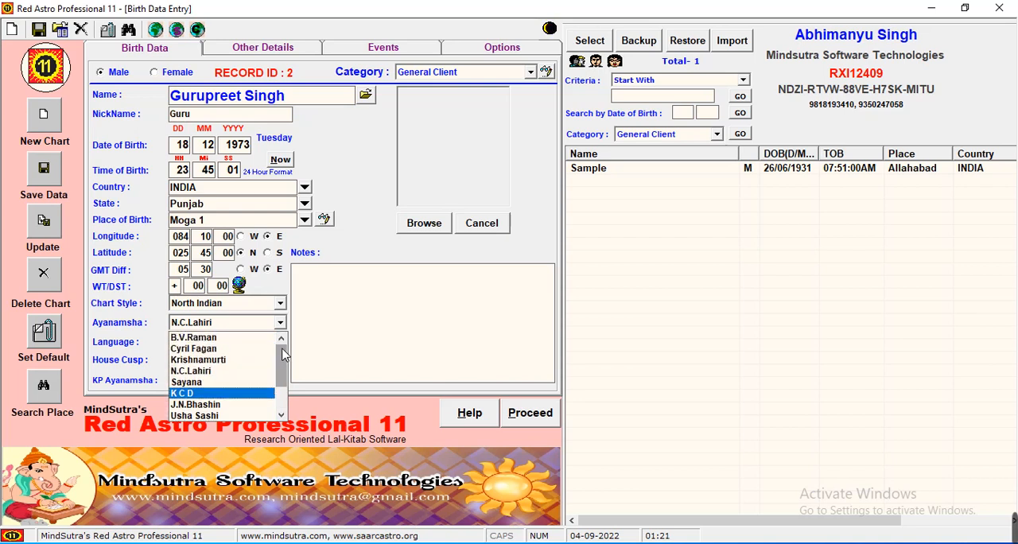
pyautogui.click(281, 323)
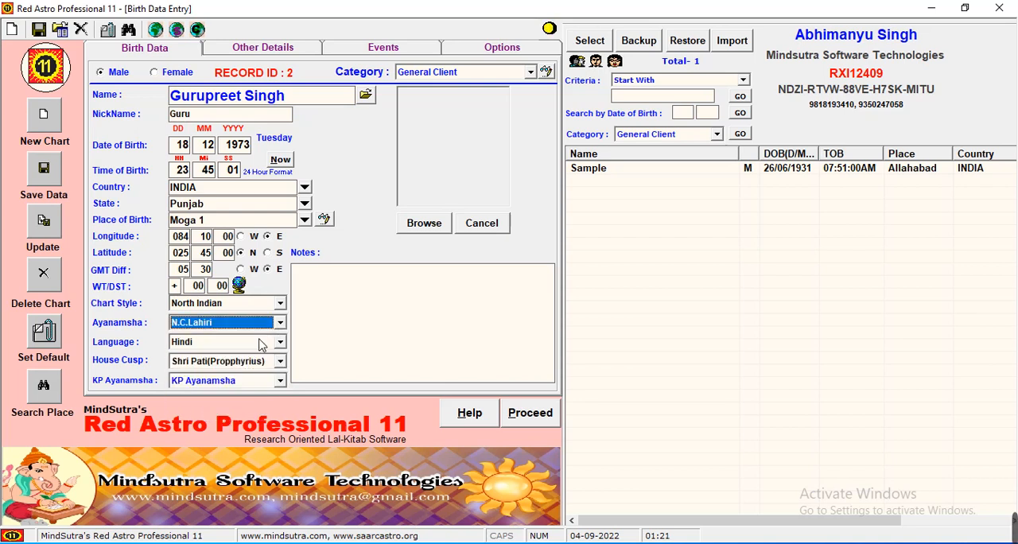
pyautogui.click(260, 343)
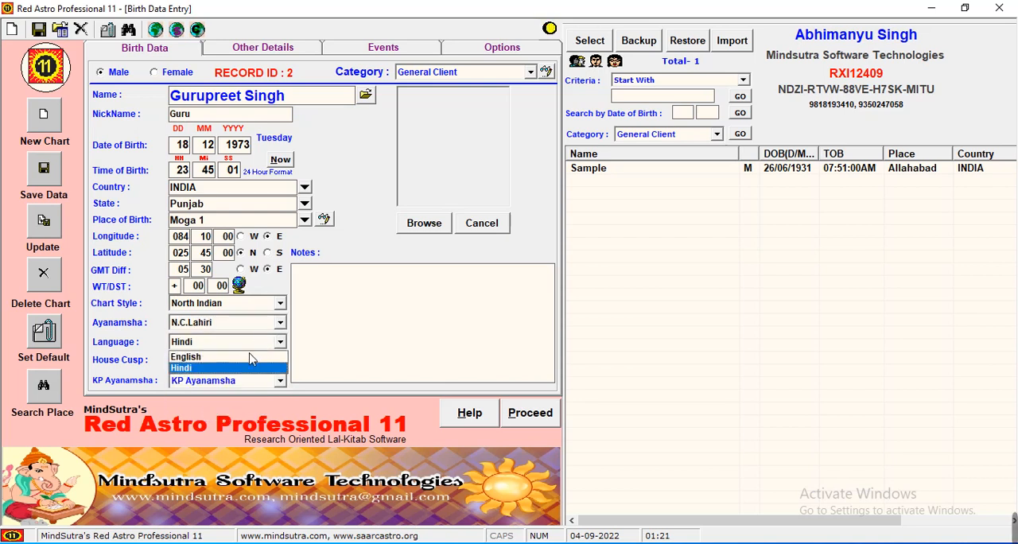
pyautogui.click(239, 369)
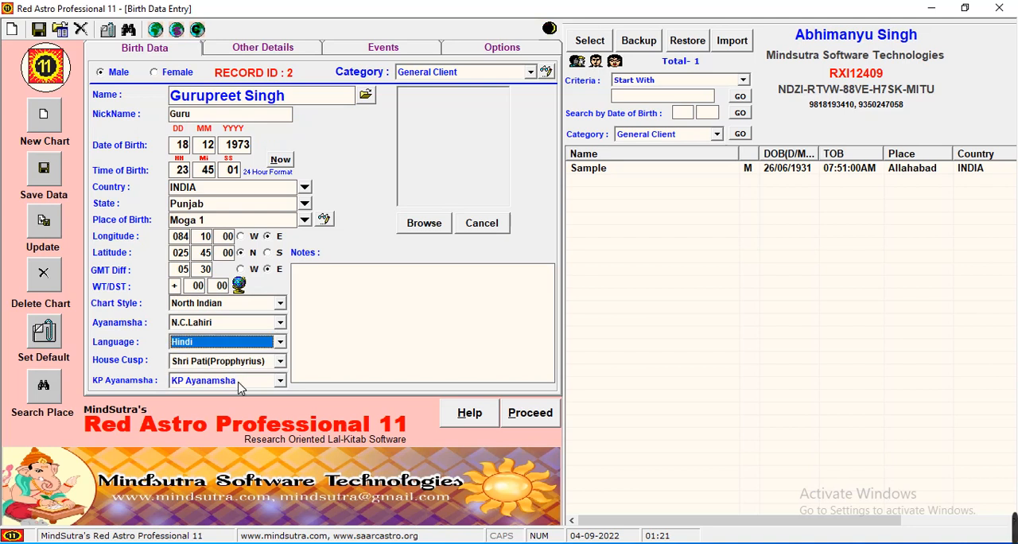
# Browse the house cusp systems, keeping Shri Pati(Propphyrius), and choose KP Ayanamsha as the KP ayanamsha
pyautogui.click(253, 362)
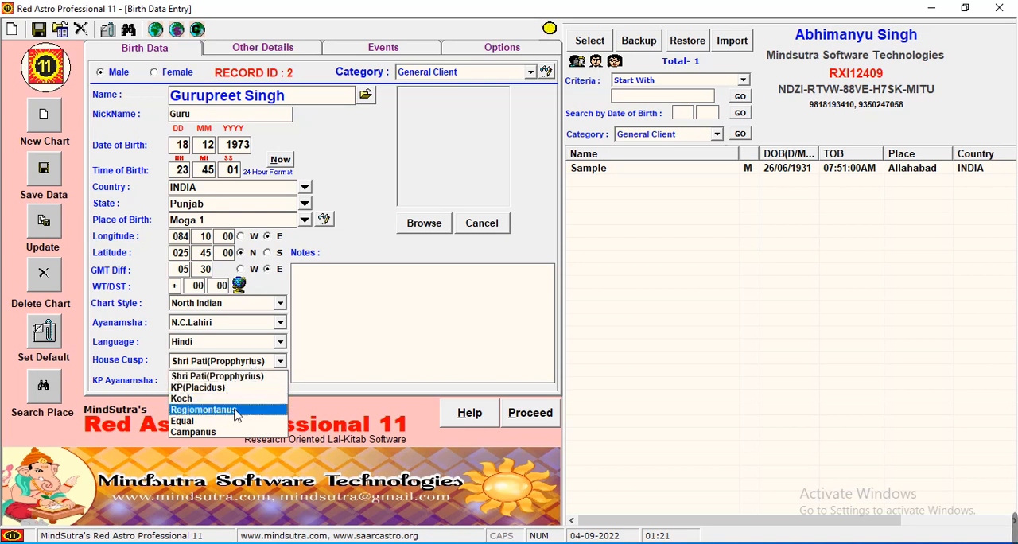
pyautogui.click(276, 363)
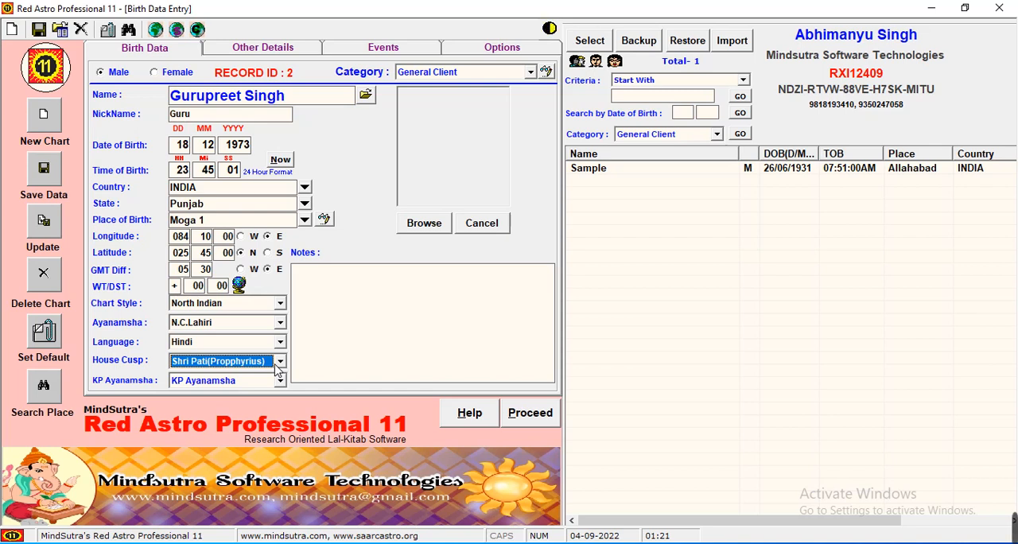
pyautogui.click(251, 382)
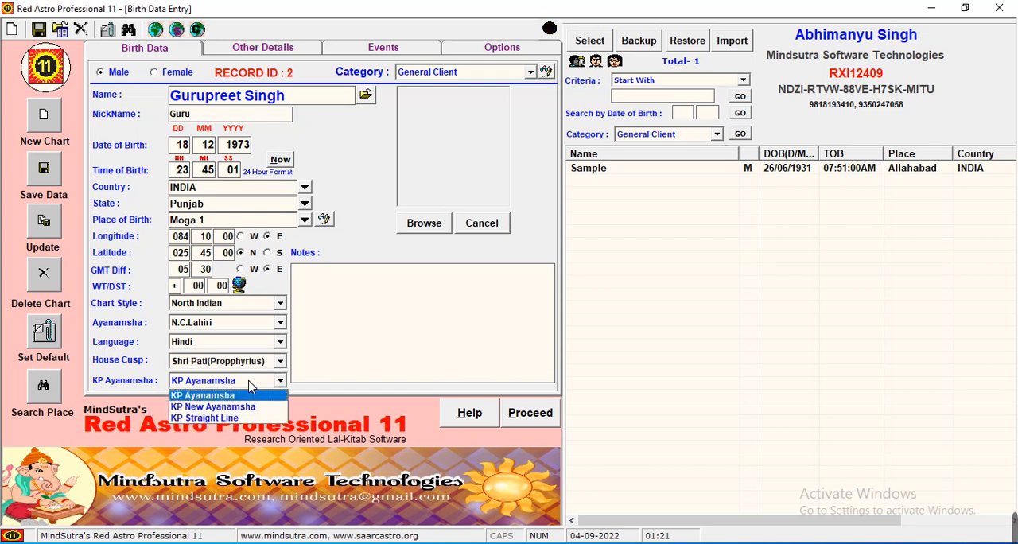
pyautogui.click(237, 396)
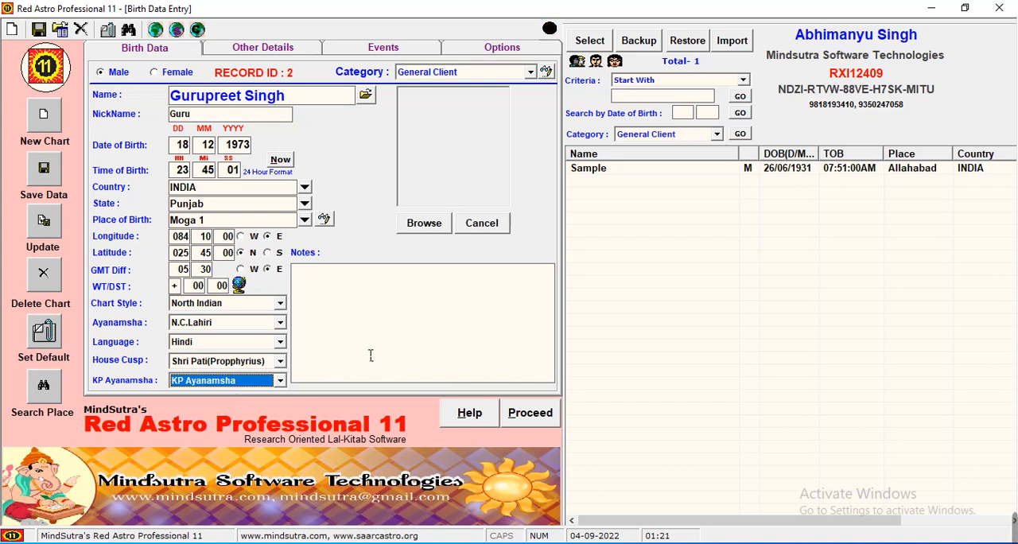
# Save the new birth record, confirm saving, and proceed to the chart of the newly listed person
pyautogui.click(45, 171)
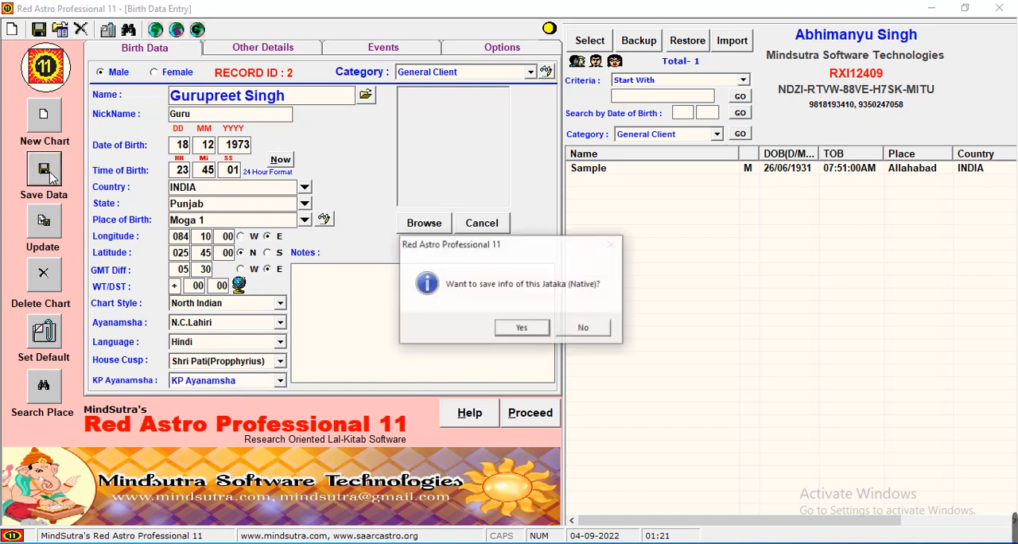
pyautogui.click(520, 326)
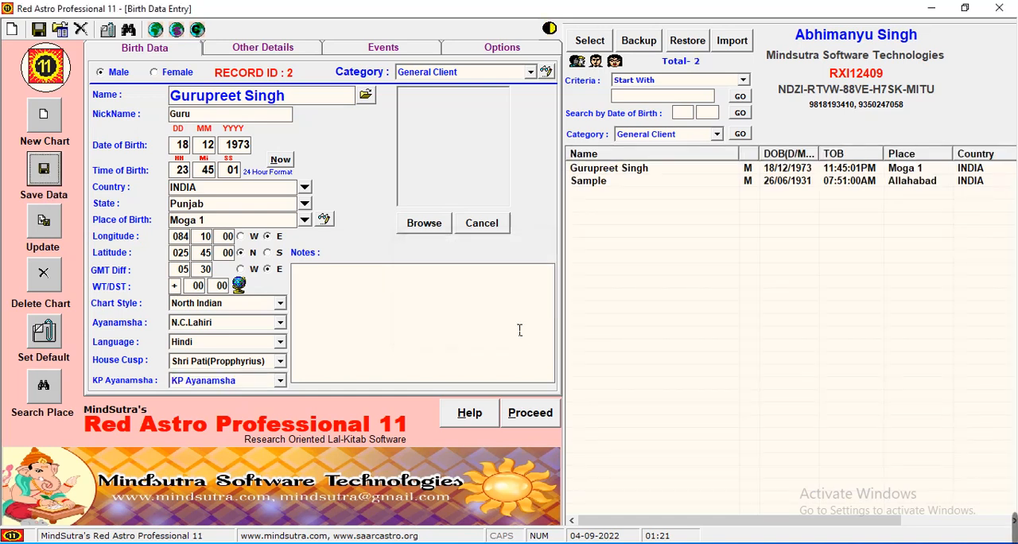
pyautogui.click(649, 169)
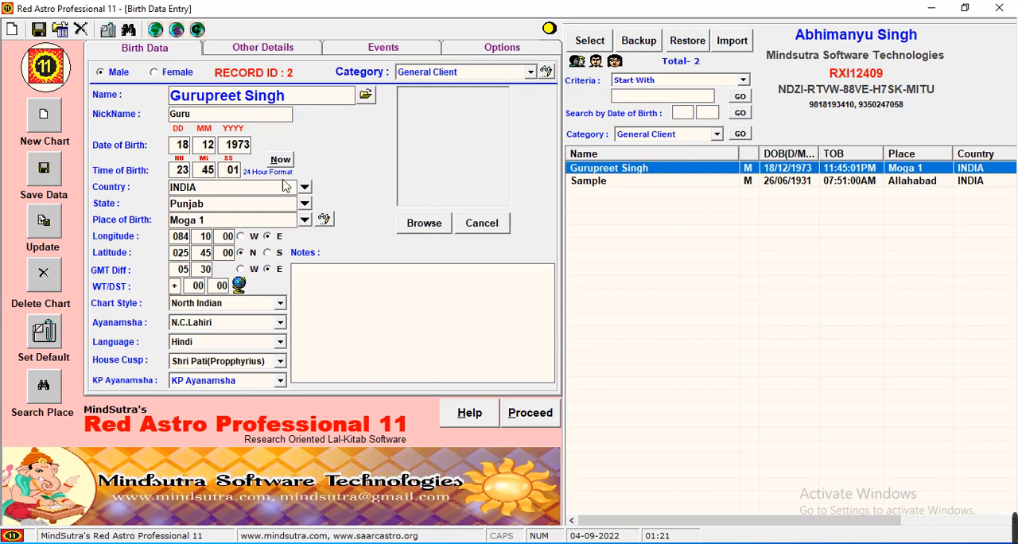
pyautogui.click(544, 425)
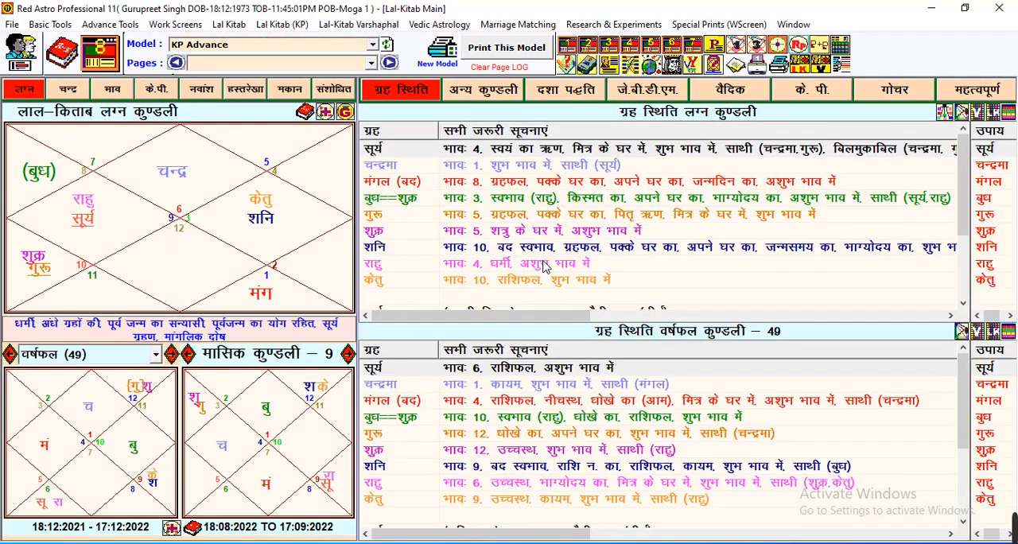
# Return to the birth data entry, change the day and month of the date of birth, and update the saved record
pyautogui.click(543, 265)
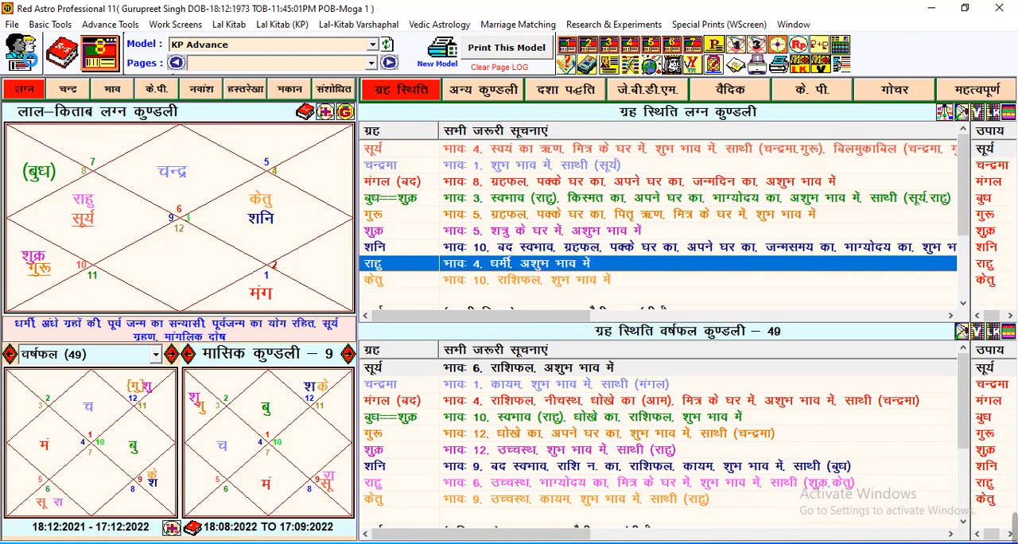
pyautogui.click(19, 51)
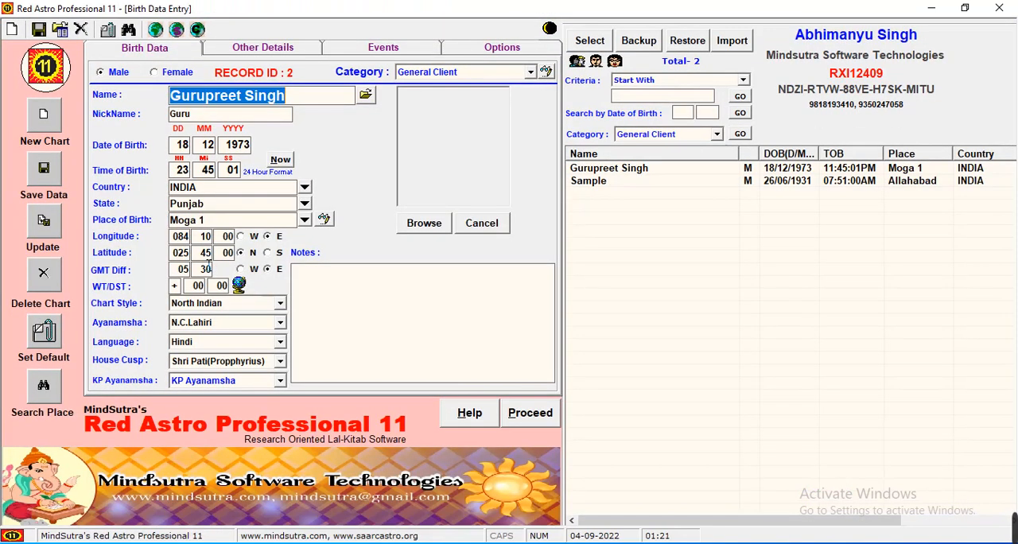
pyautogui.click(185, 145)
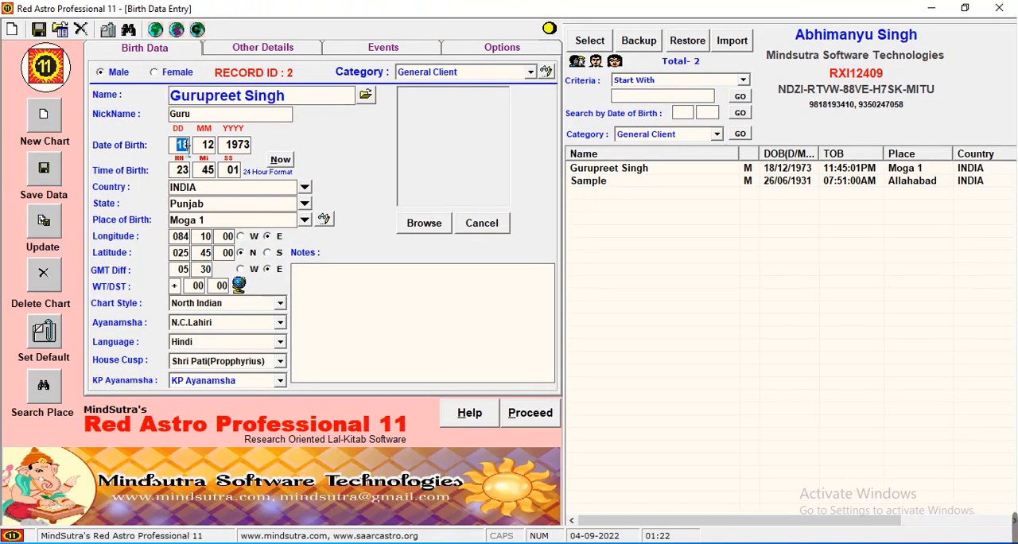
pyautogui.write('19')
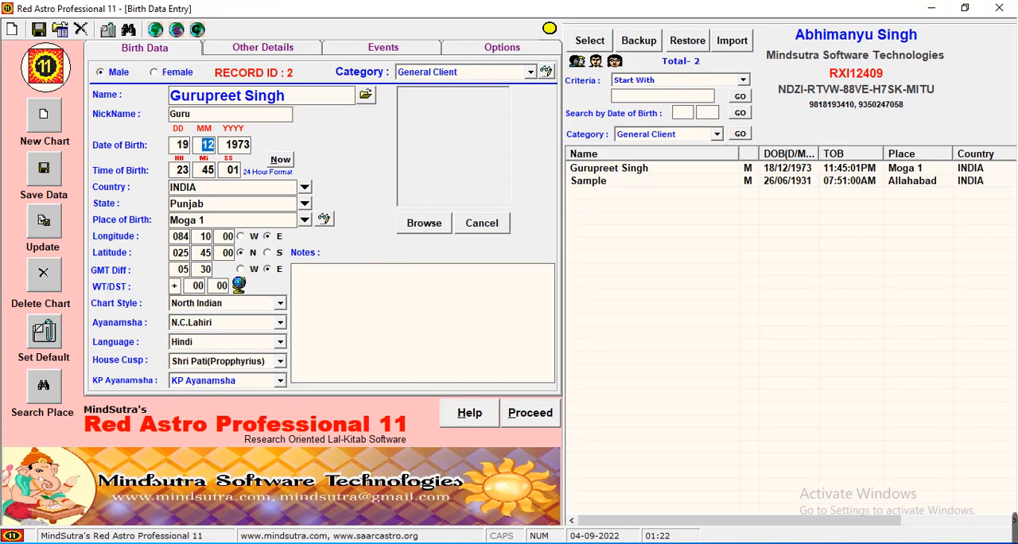
pyautogui.write('11')
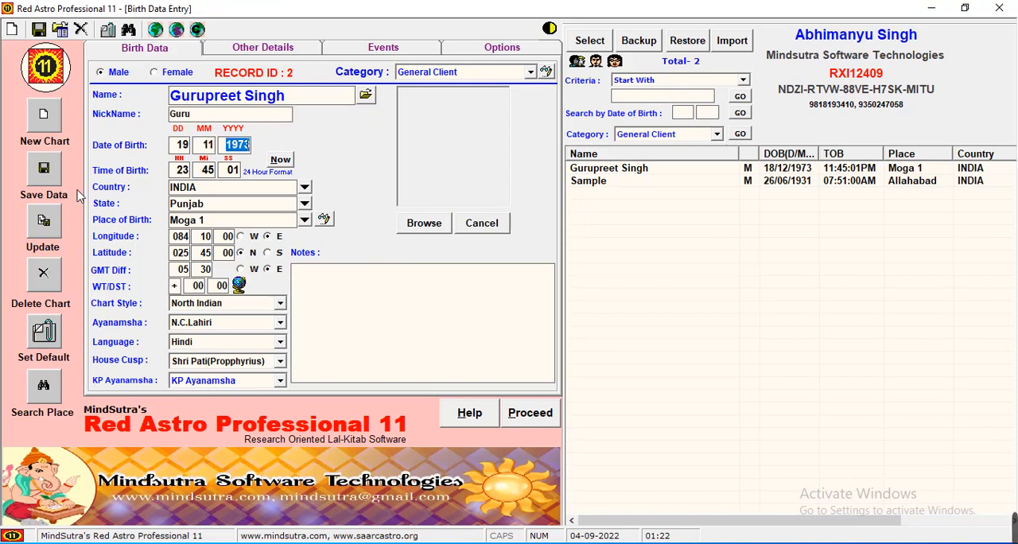
pyautogui.click(53, 222)
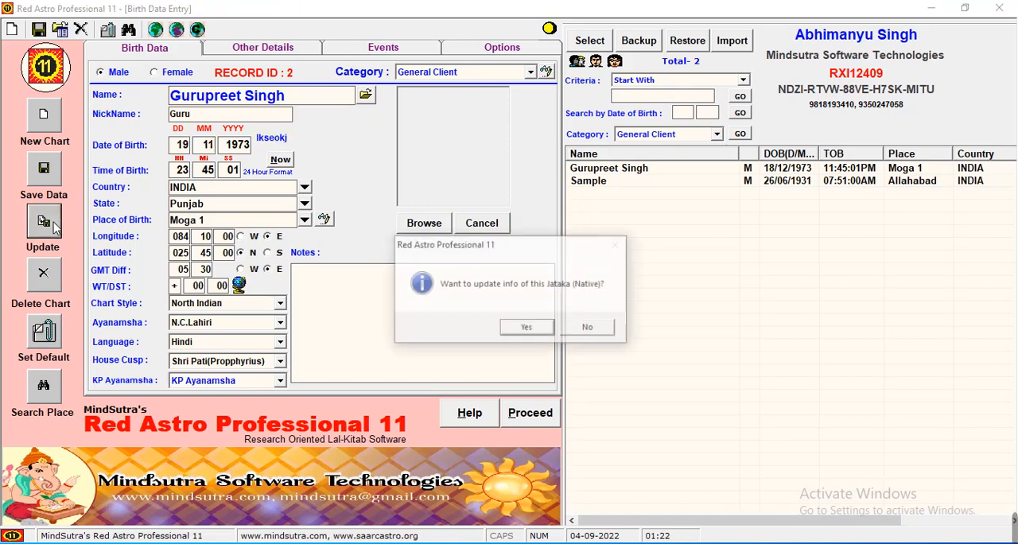
pyautogui.click(516, 326)
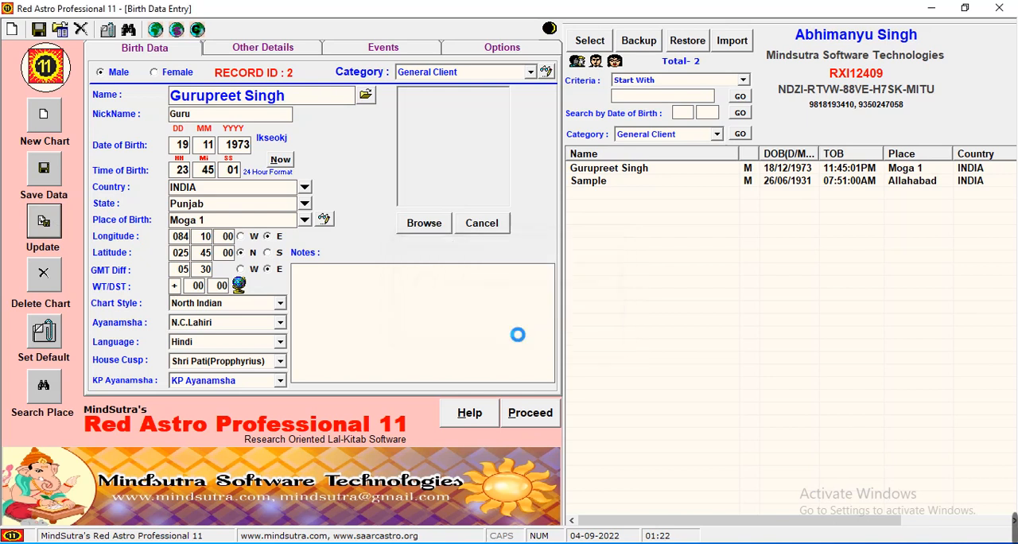
# Select the Sample record from the saved charts and delete it, confirming the deletion
pyautogui.click(607, 184)
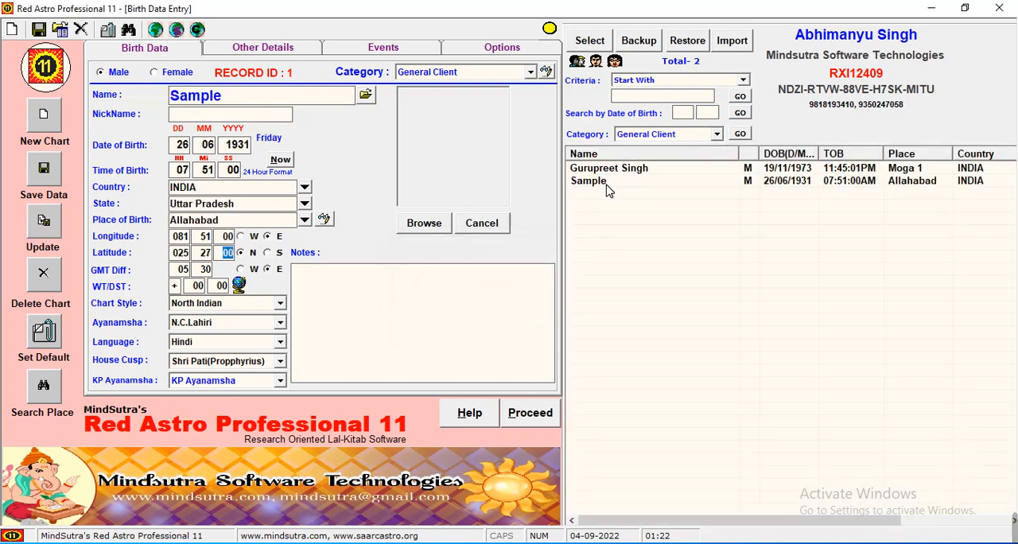
pyautogui.click(613, 189)
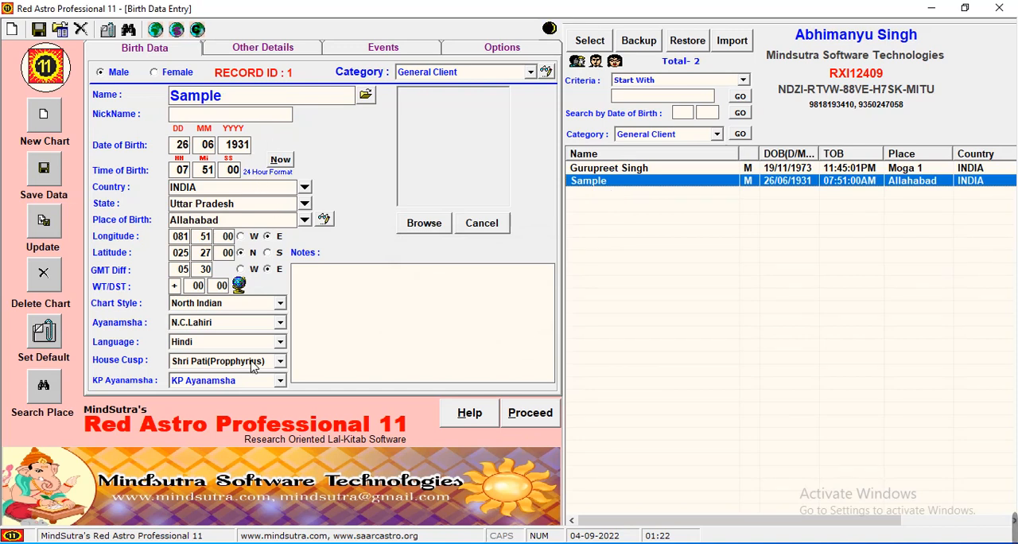
pyautogui.click(38, 280)
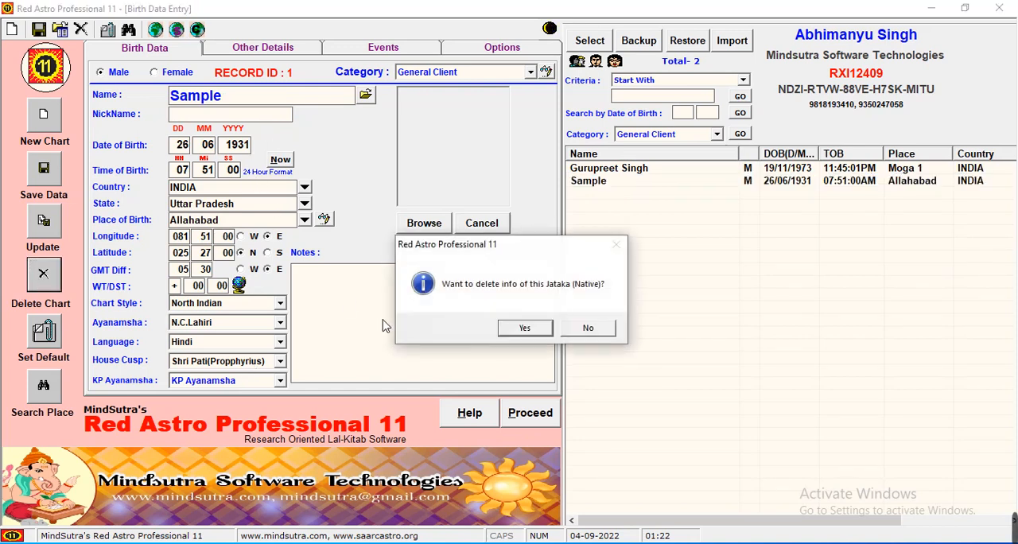
pyautogui.click(524, 328)
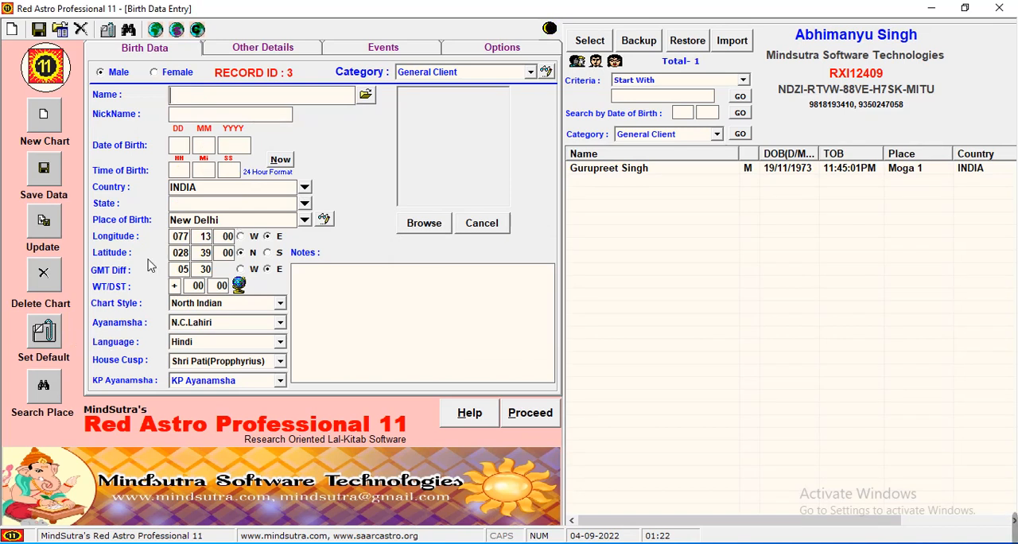
# Replace the place of birth by looking up "mumba" and choosing Mumbai in Maharashtra, India
pyautogui.doubleClick(237, 224)
pyautogui.click(237, 224)
pyautogui.press('BackSpace')
pyautogui.press('BackSpace')
pyautogui.press('BackSpace')
pyautogui.press('BackSpace')
pyautogui.press('BackSpace')
pyautogui.press('BackSpace')
pyautogui.press('BackSpace')
pyautogui.press('BackSpace')
pyautogui.press('BackSpace')
pyautogui.write('mumba')
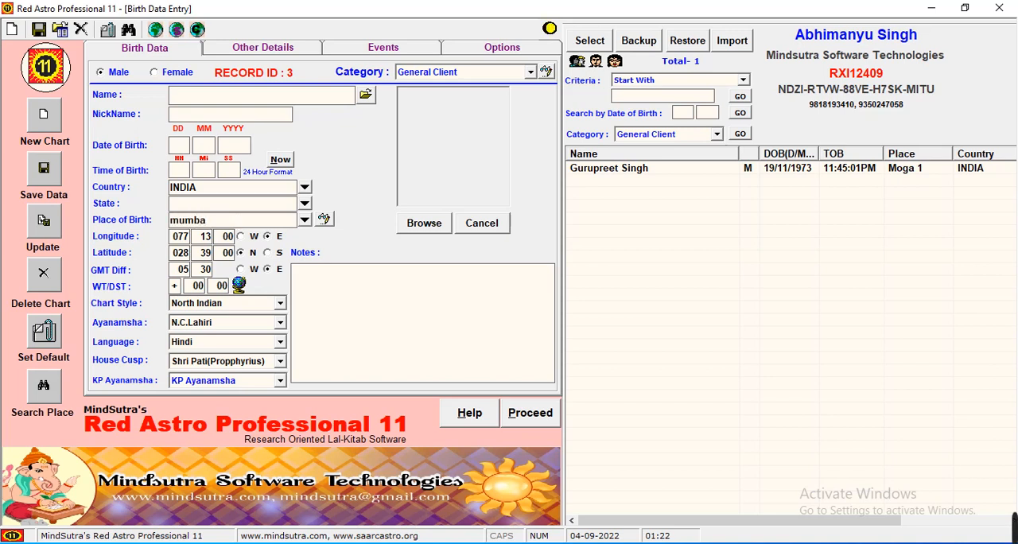
pyautogui.press('Return')
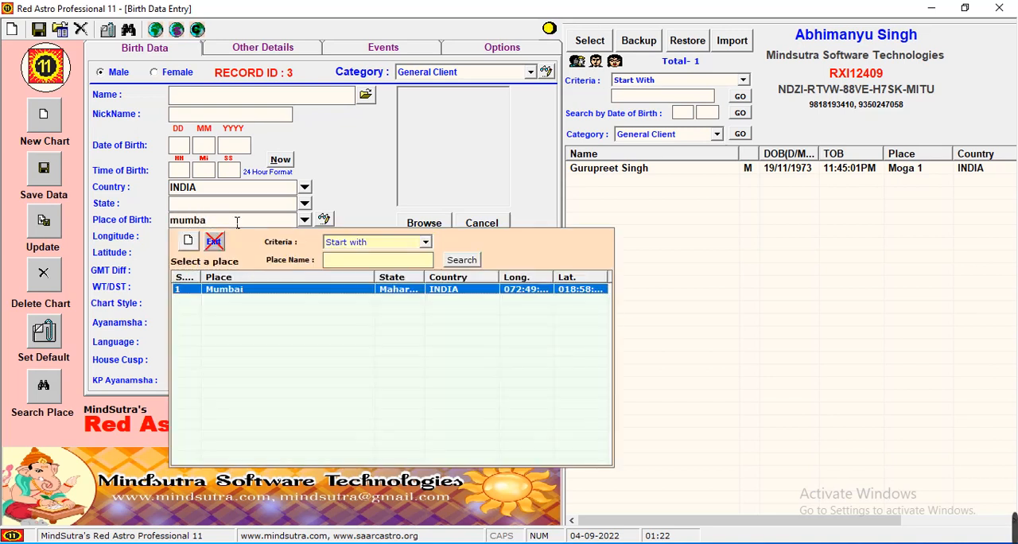
pyautogui.doubleClick(236, 293)
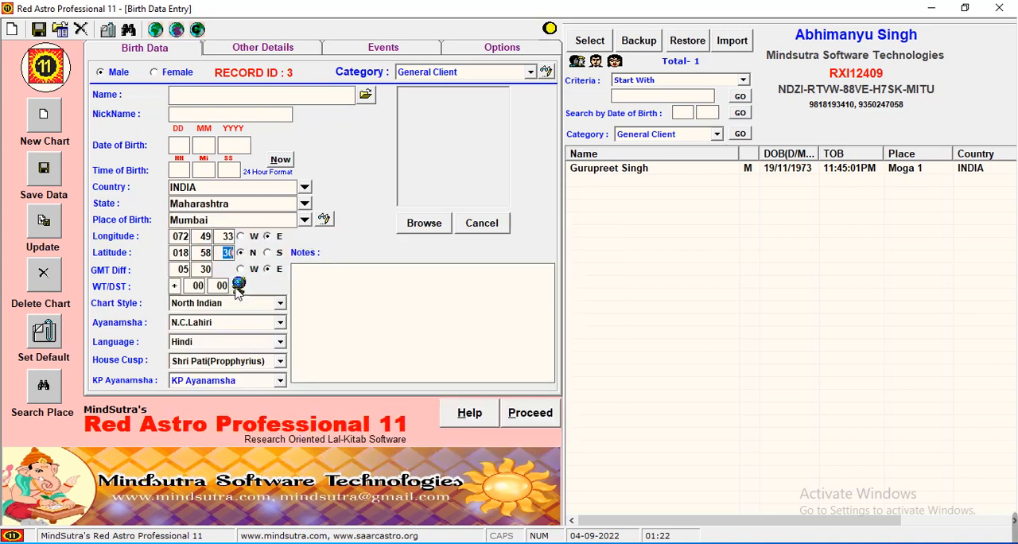
# Look through the events and main options, examining the marriage system and Vimshottari Dasha starting choices while keeping North Indian and Moon
pyautogui.click(285, 48)
pyautogui.click(364, 52)
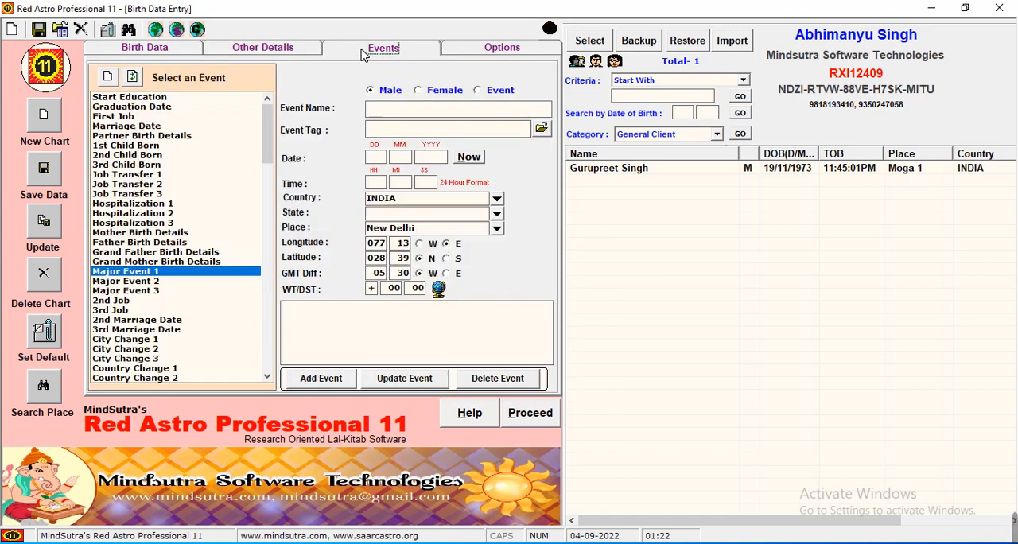
pyautogui.click(500, 50)
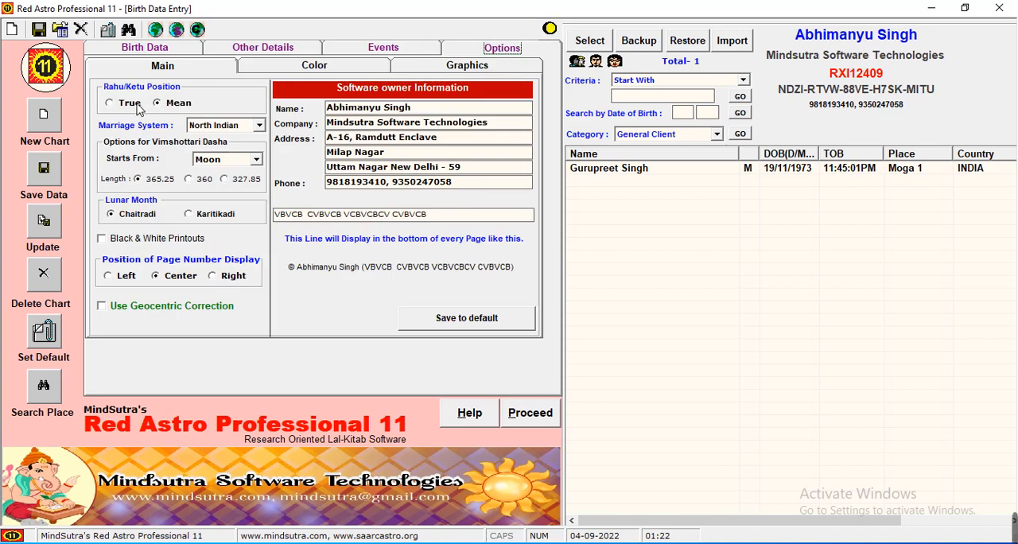
pyautogui.click(217, 128)
pyautogui.click(216, 129)
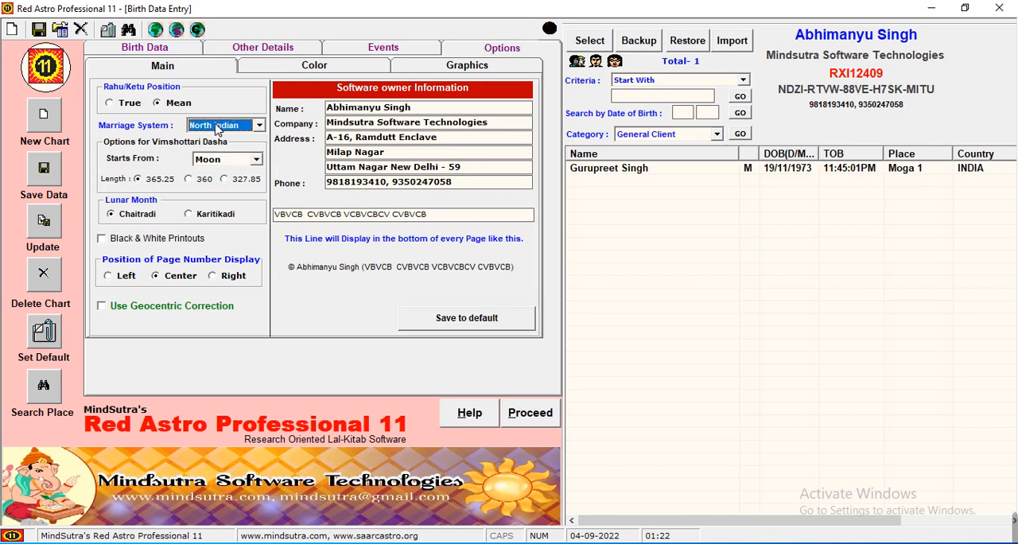
pyautogui.click(216, 127)
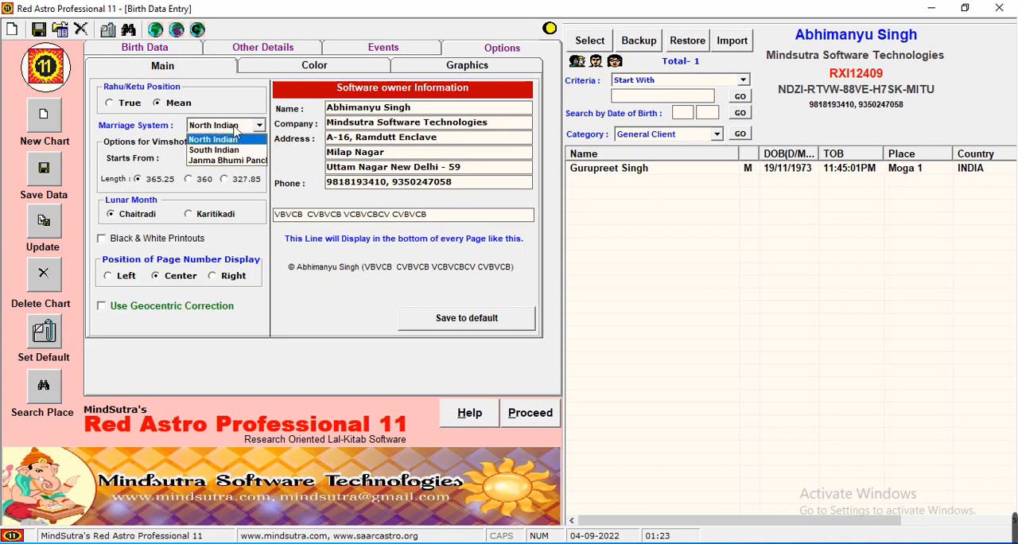
pyautogui.click(234, 128)
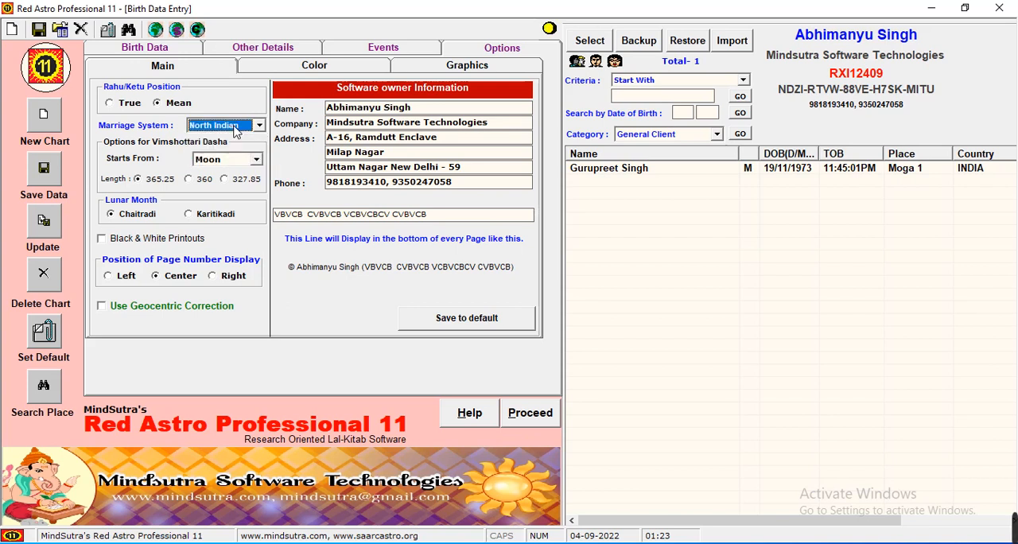
pyautogui.click(227, 162)
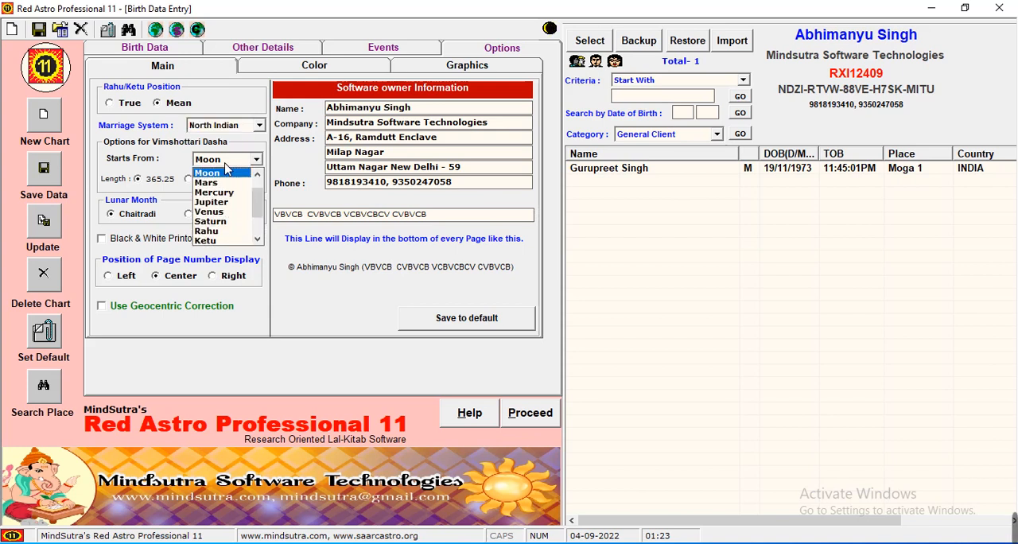
pyautogui.click(226, 170)
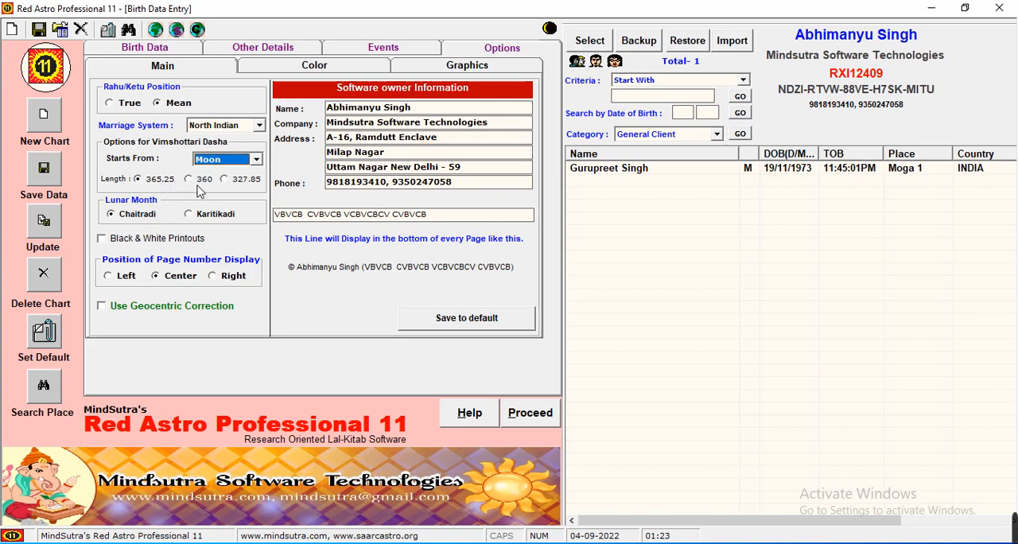
# Try Karitikadi as the lunar month system and set it back to Chaitradi
pyautogui.click(199, 218)
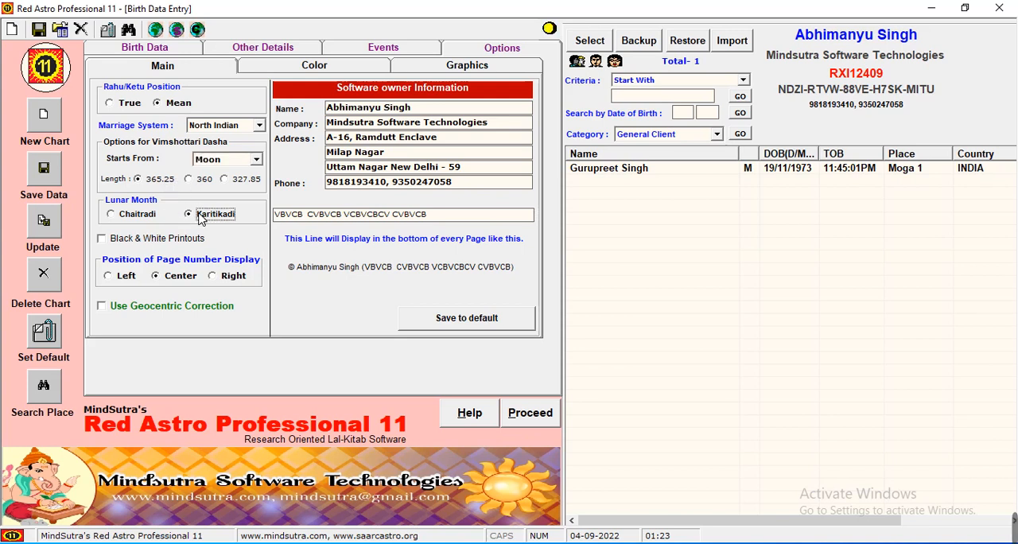
pyautogui.click(151, 221)
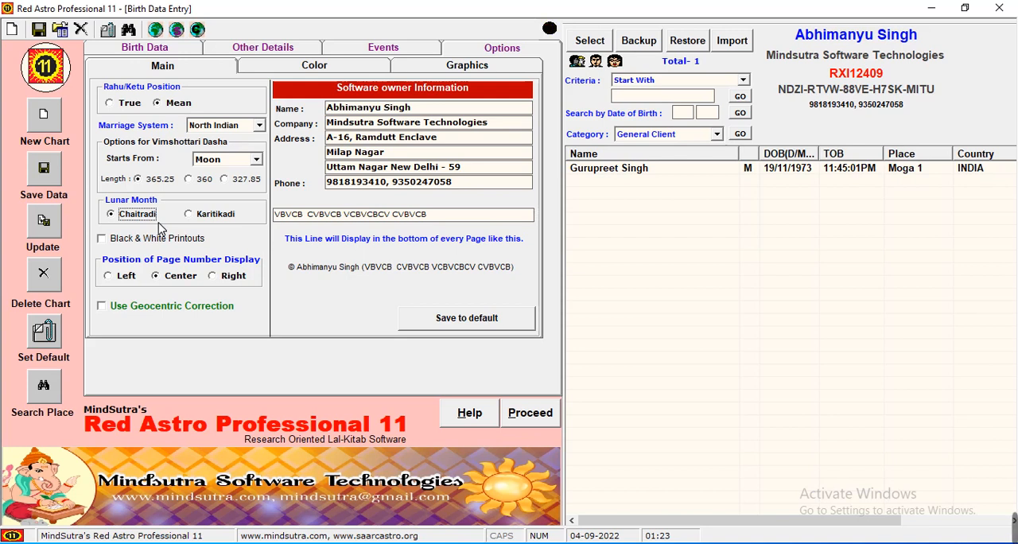
pyautogui.click(223, 220)
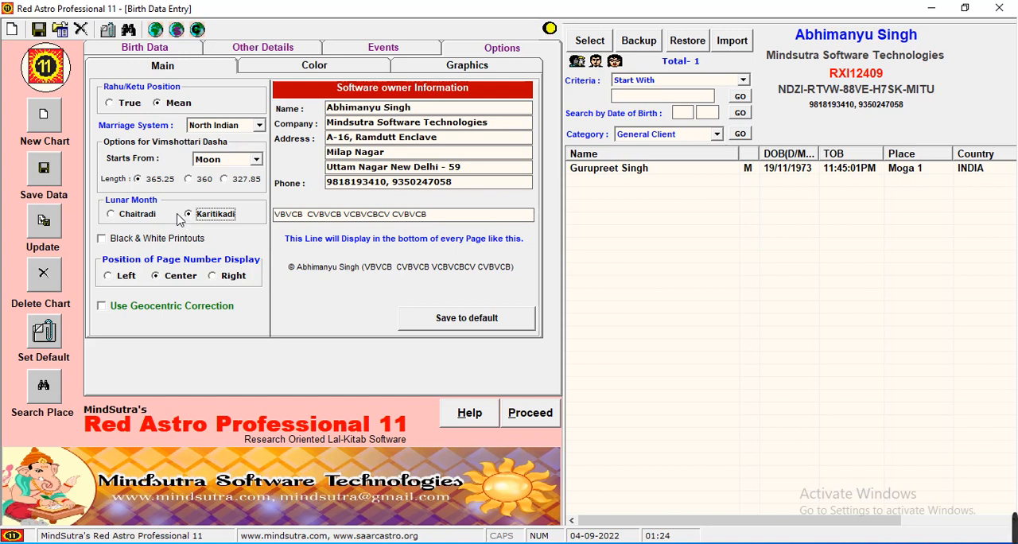
pyautogui.click(151, 214)
# Try turning on black and white printouts and geocentric correction, switching each off again
pyautogui.click(149, 241)
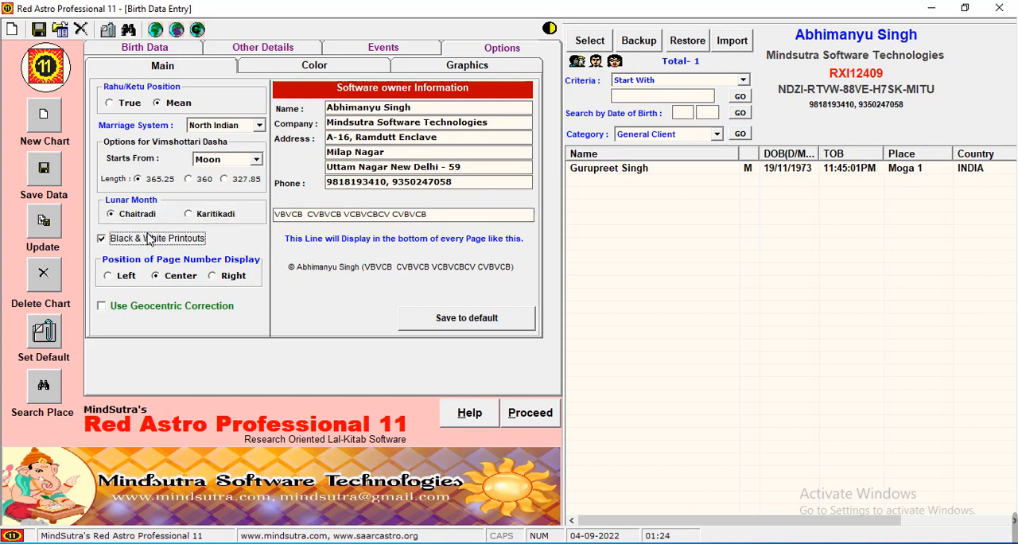
pyautogui.click(149, 240)
pyautogui.click(154, 310)
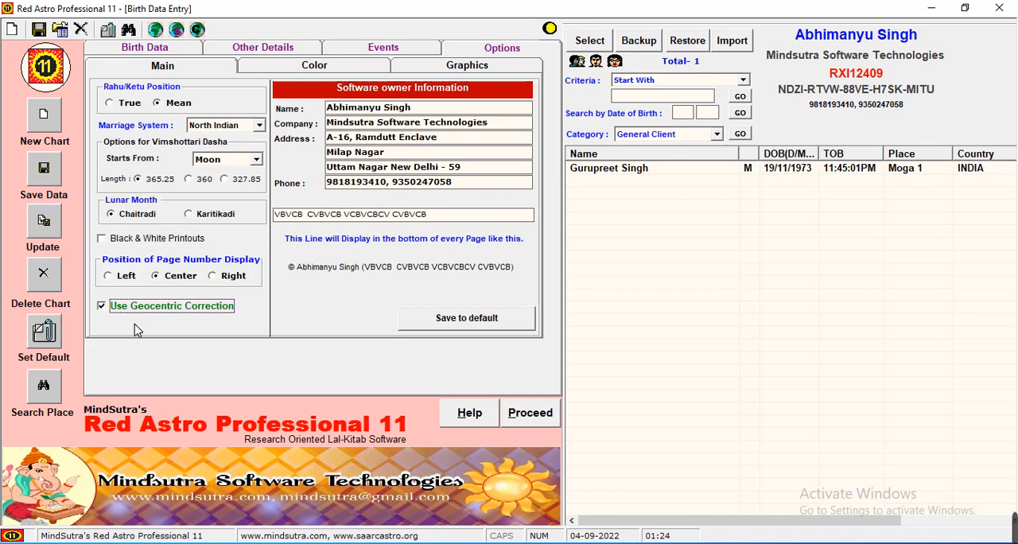
pyautogui.click(154, 310)
# Clear the custom line printed at the bottom of every page in the software owner information
pyautogui.click(444, 219)
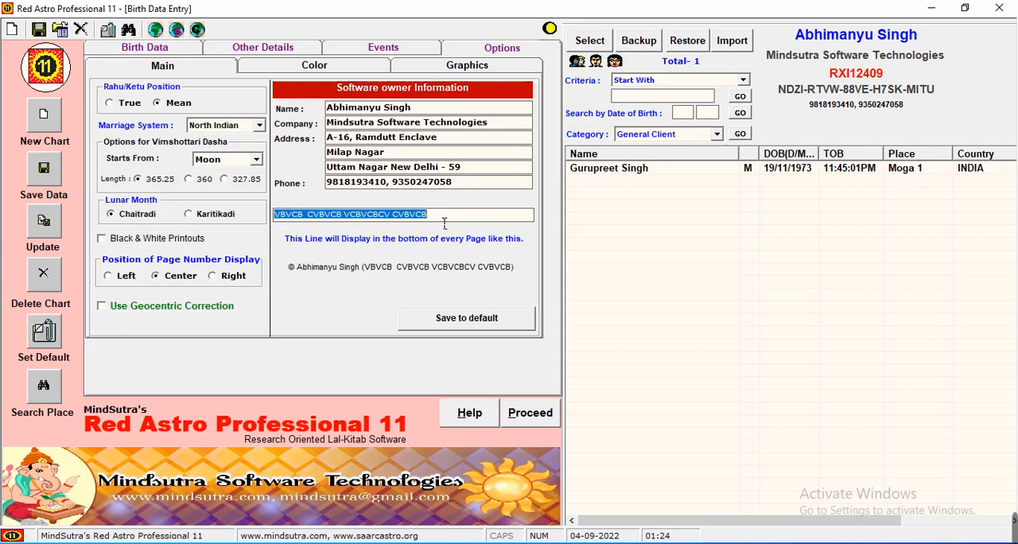
pyautogui.click(409, 110)
pyautogui.click(399, 125)
pyautogui.click(390, 155)
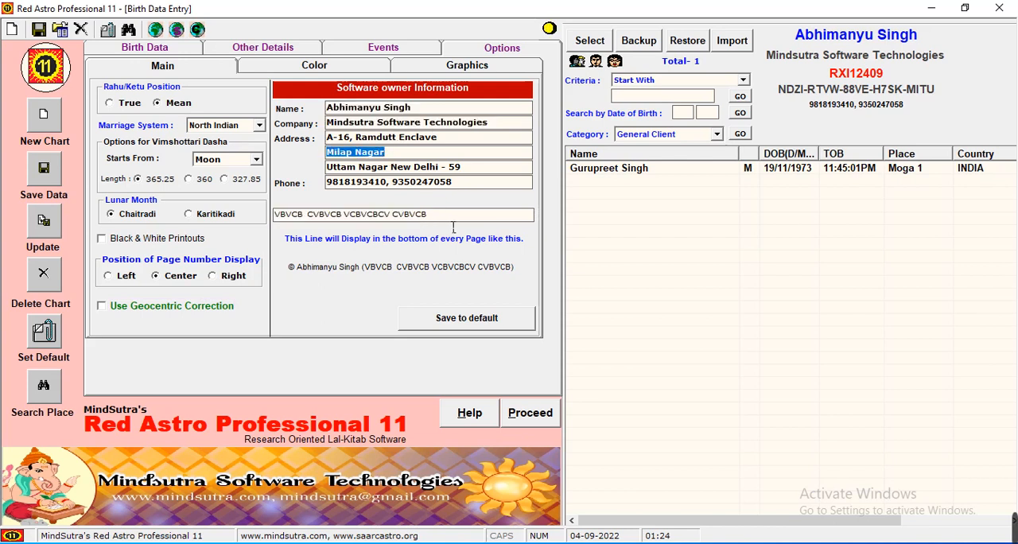
pyautogui.click(453, 225)
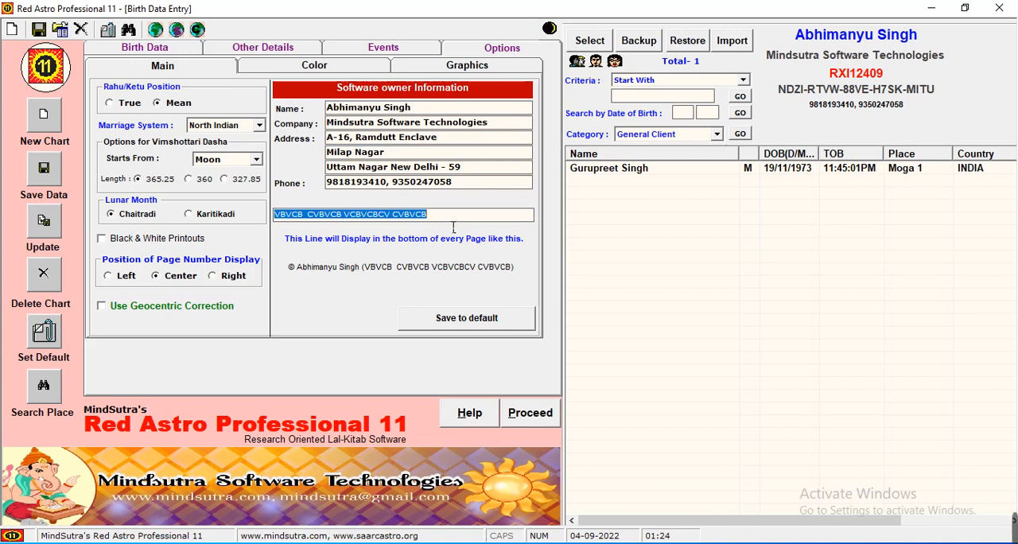
pyautogui.press('Delete')
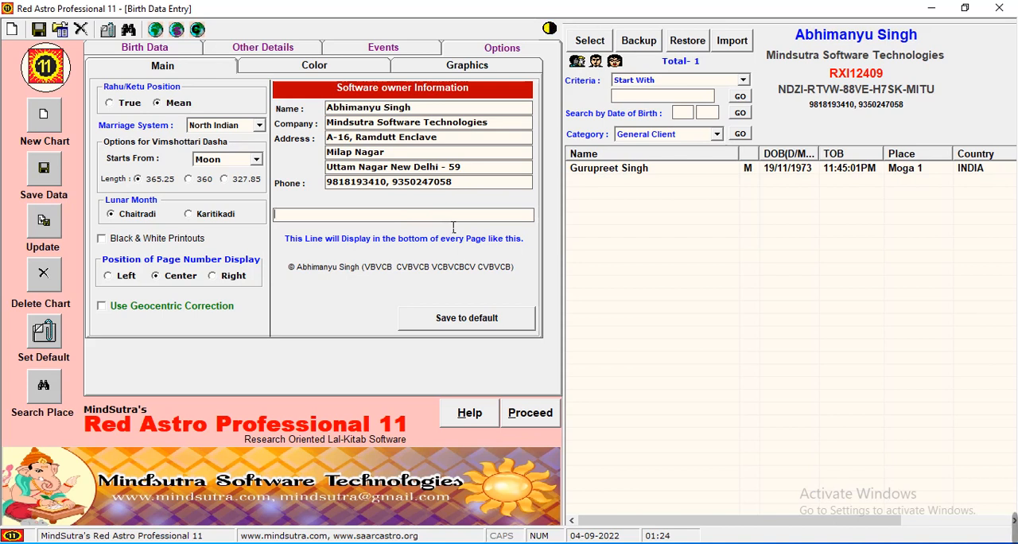
pyautogui.write('A')
pyautogui.press('BackSpace')
pyautogui.press('BackSpace')
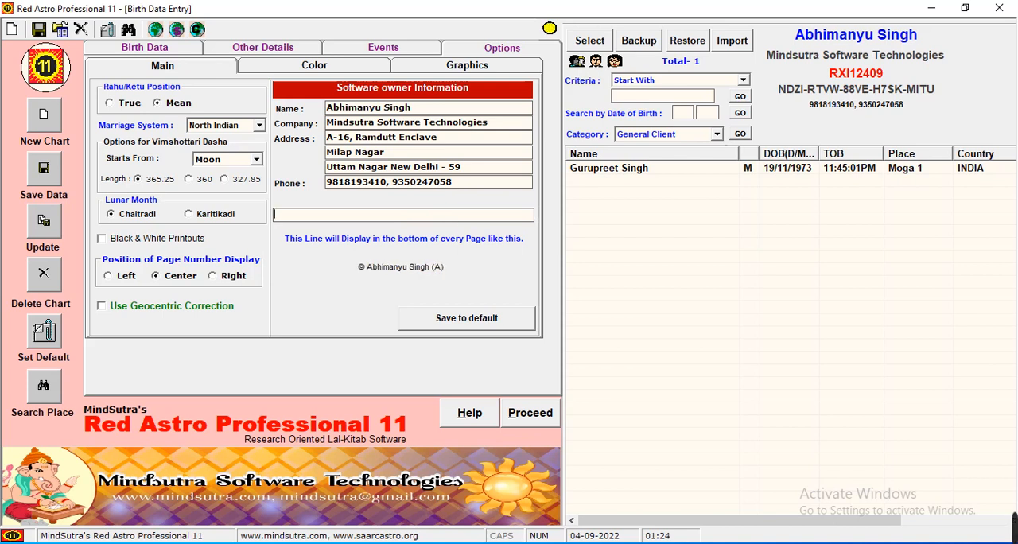
# Enter "Contact US on" followed by the contact phone number and e-mail as the page footer line, and save it as default
pyautogui.write('Con')
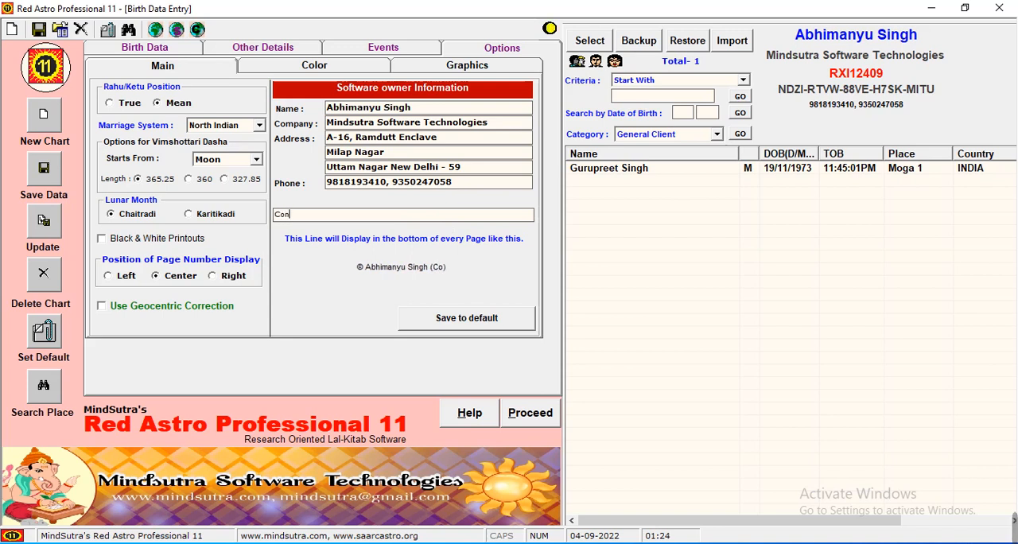
pyautogui.write('tact ')
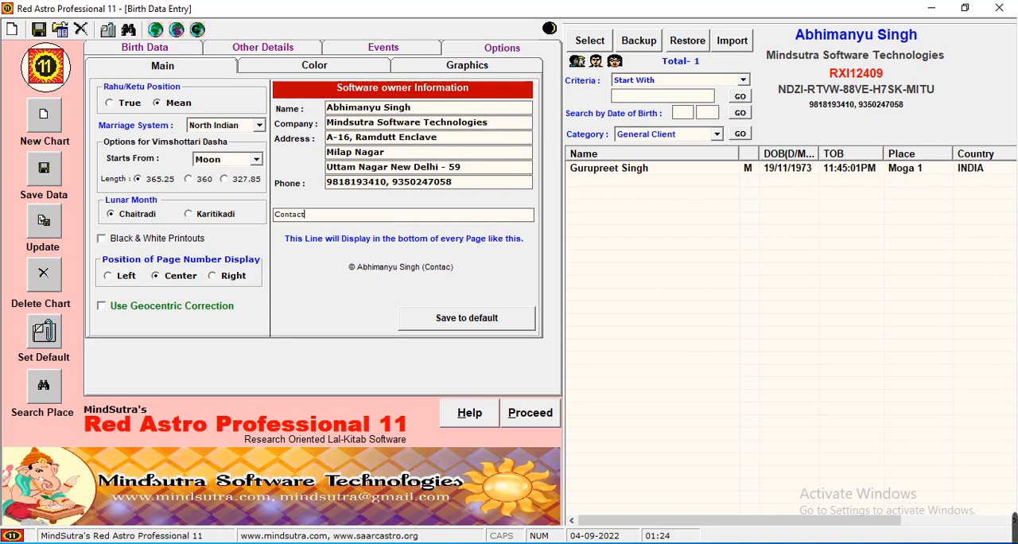
pyautogui.write('US')
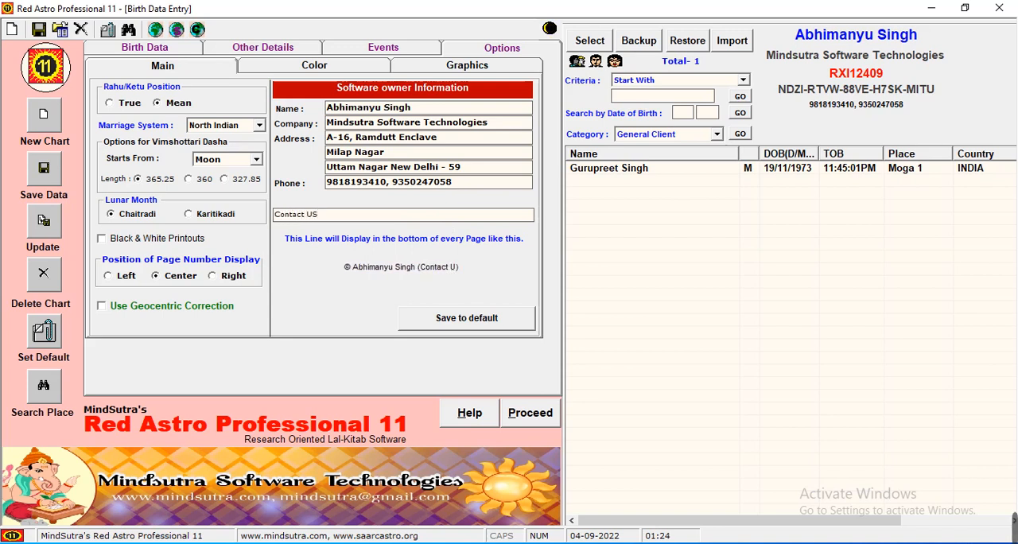
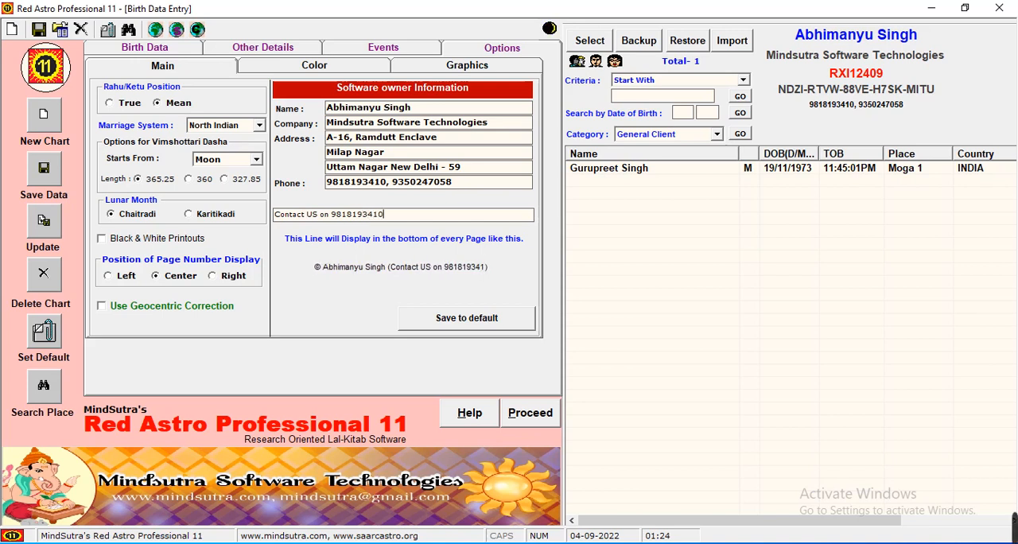
pyautogui.write(', ')
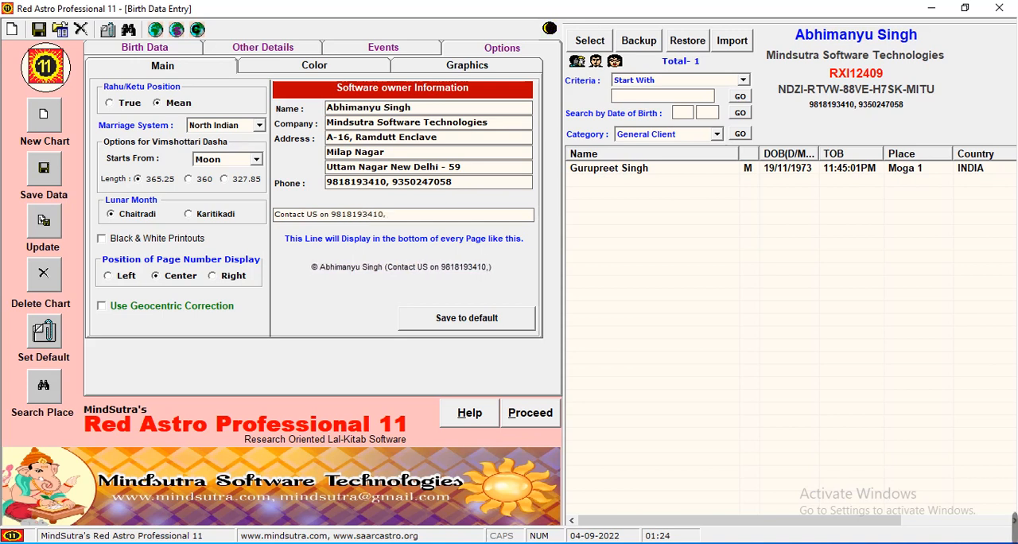
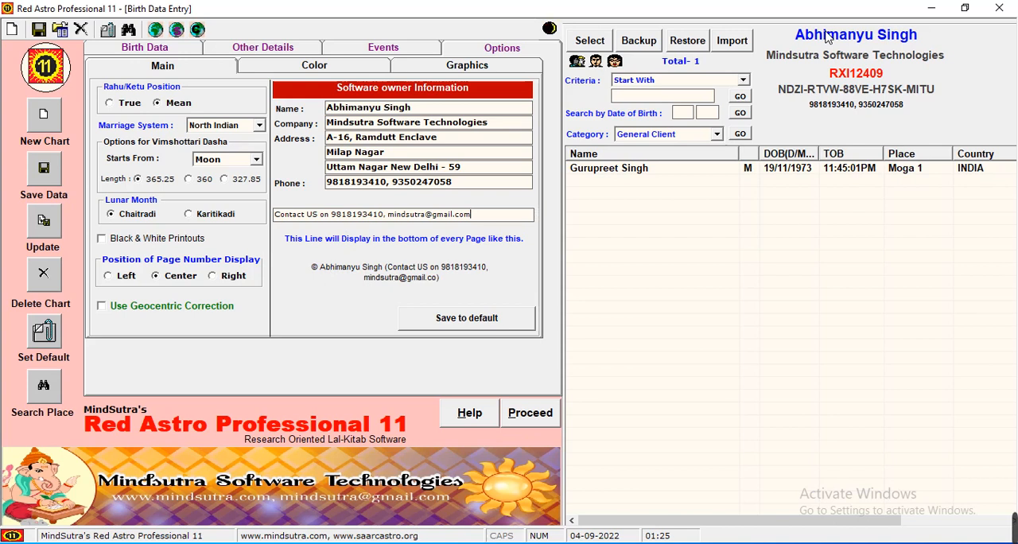
pyautogui.click(469, 326)
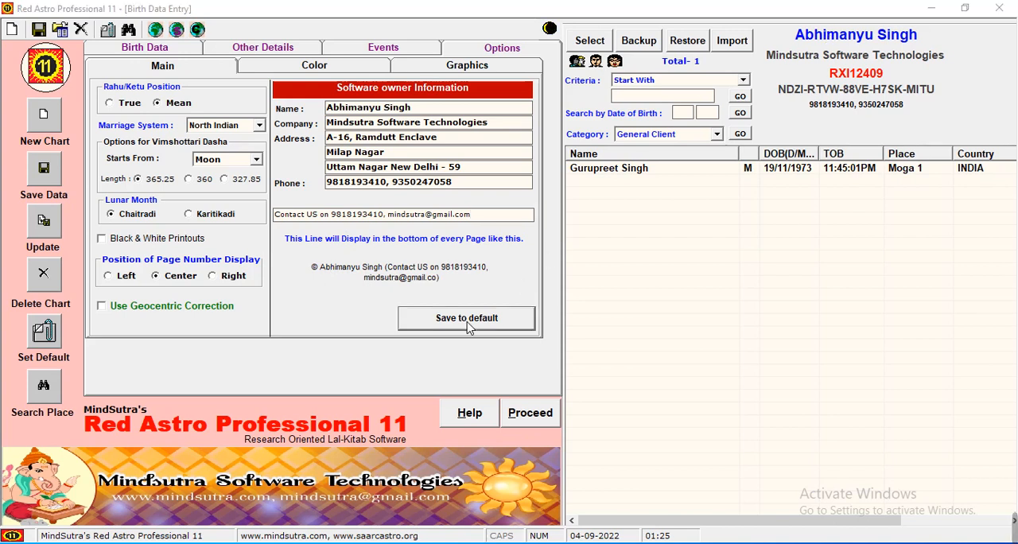
pyautogui.click(515, 331)
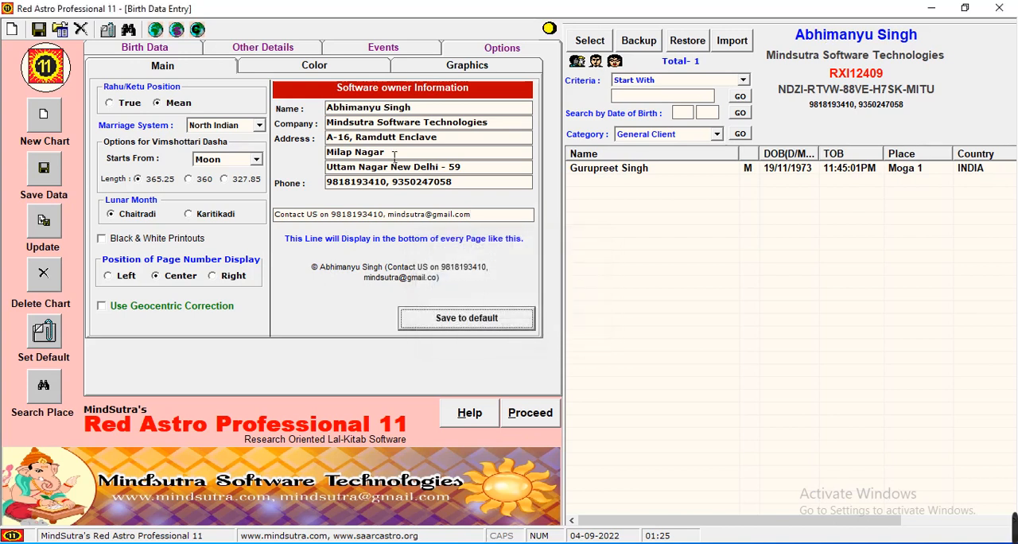
# Load the saved client's birth record and choose the Start Education event for it
pyautogui.click(178, 49)
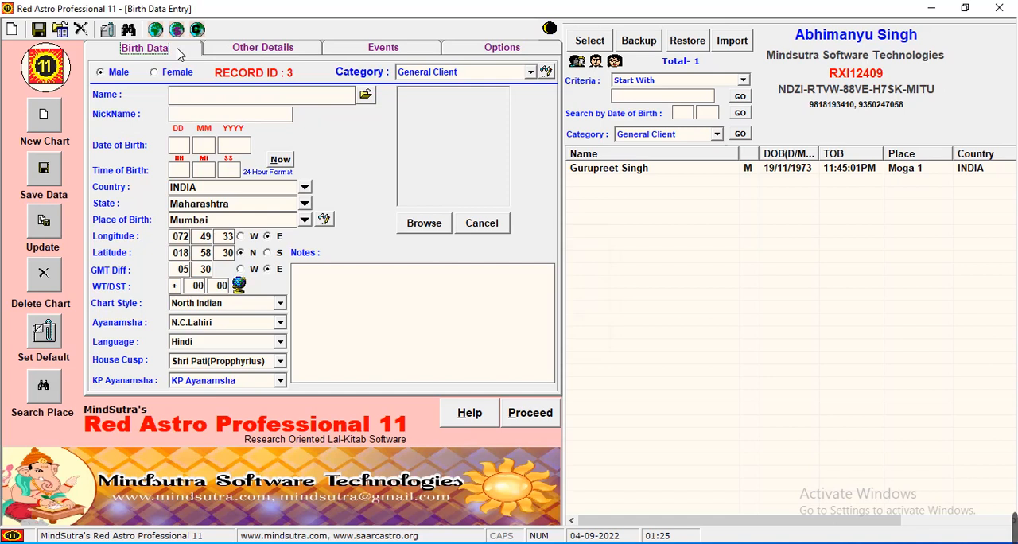
pyautogui.doubleClick(593, 171)
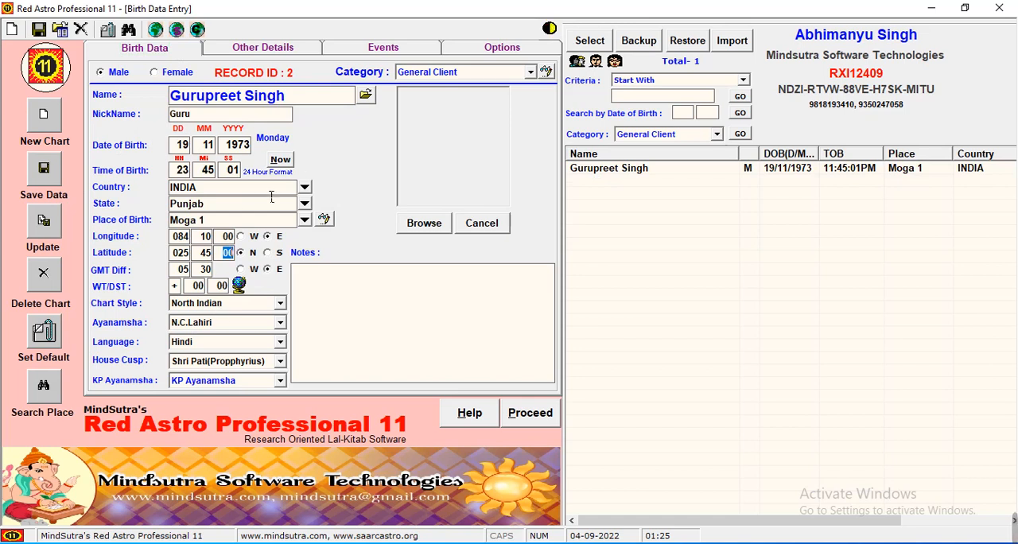
pyautogui.click(388, 49)
pyautogui.click(182, 97)
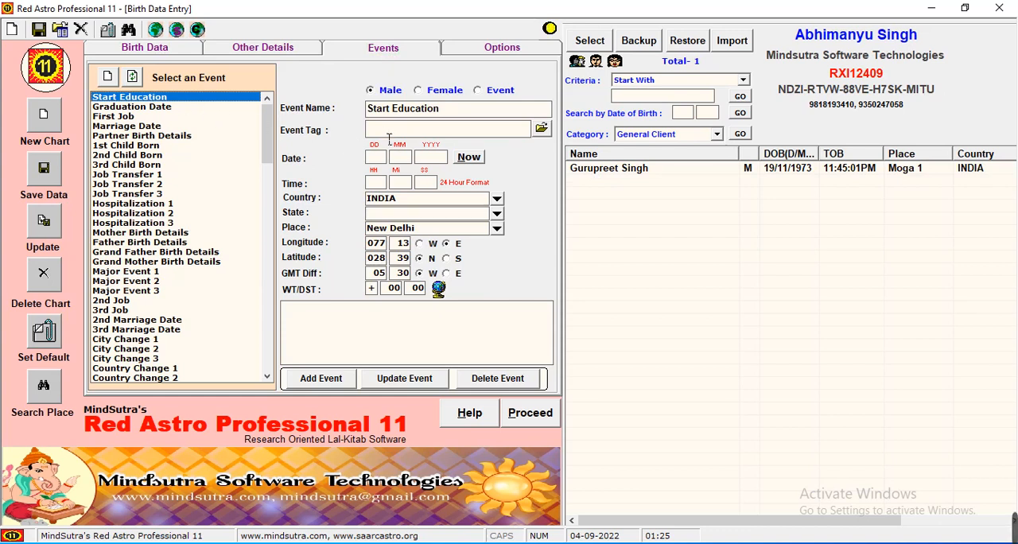
# Tag the Start Education event as "In Primary School"
pyautogui.click(389, 133)
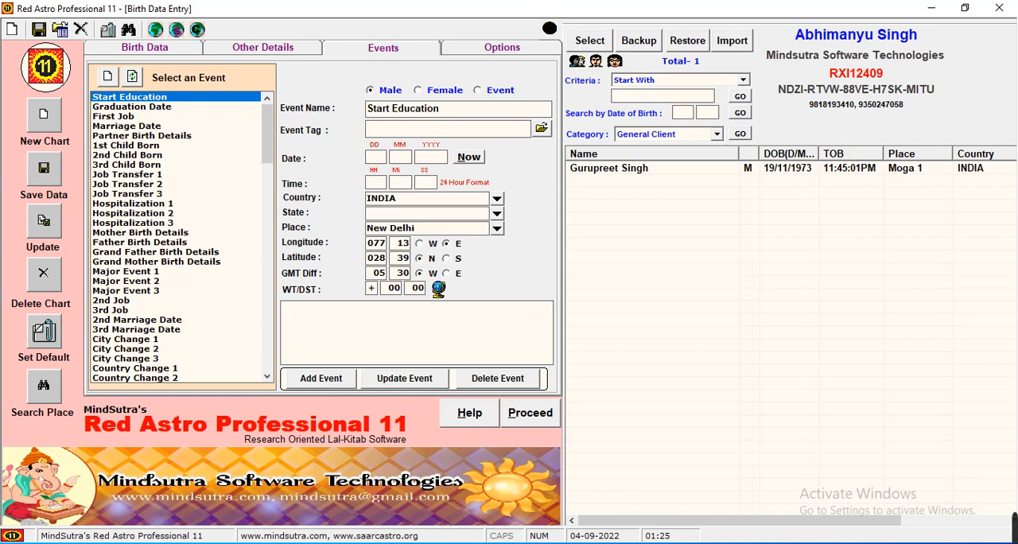
pyautogui.write('In Primary Sc')
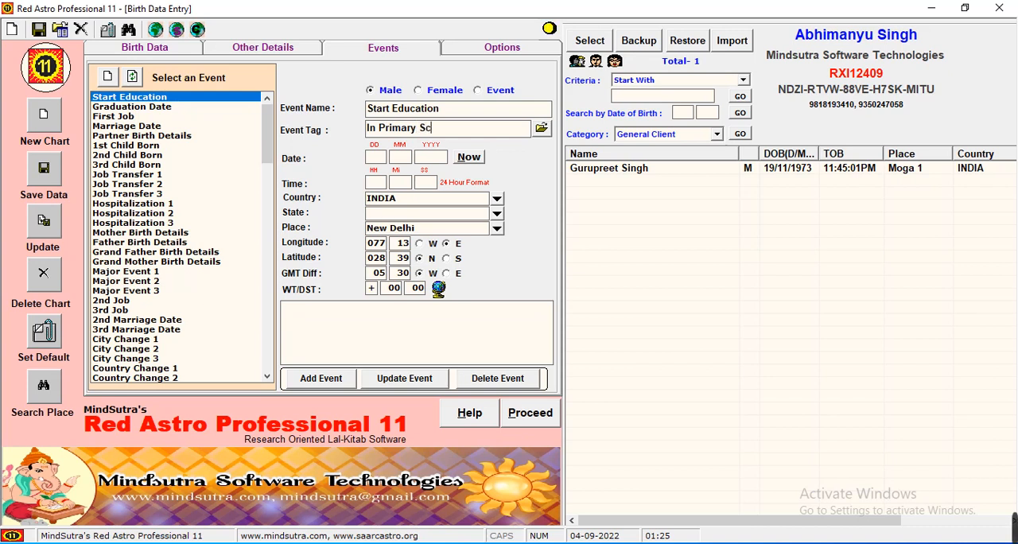
pyautogui.write('hool')
# Set the event's date to 01/07/0198 and its time to 10:00:00
pyautogui.click(381, 157)
pyautogui.write('10')
pyautogui.click(385, 159)
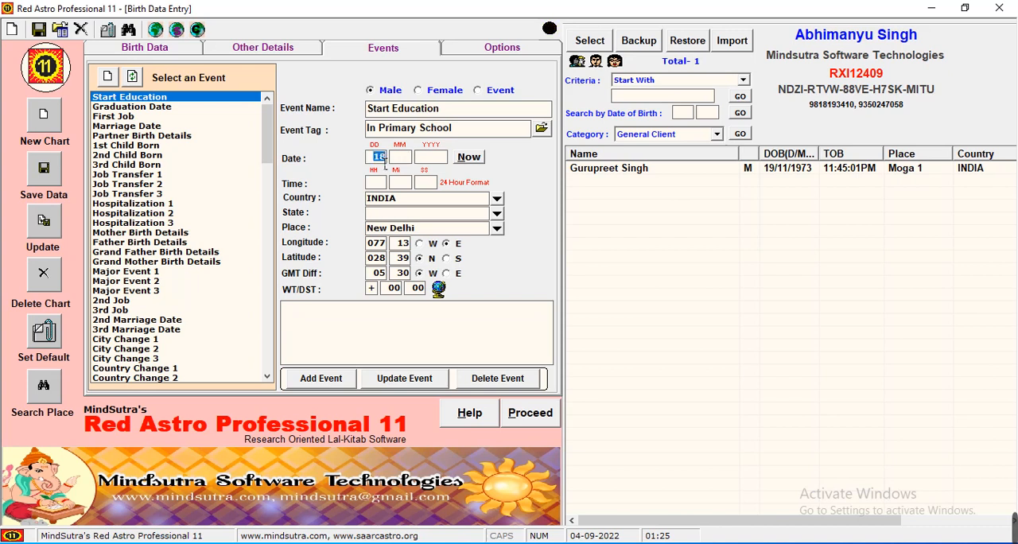
pyautogui.write('0107')
pyautogui.write('1')
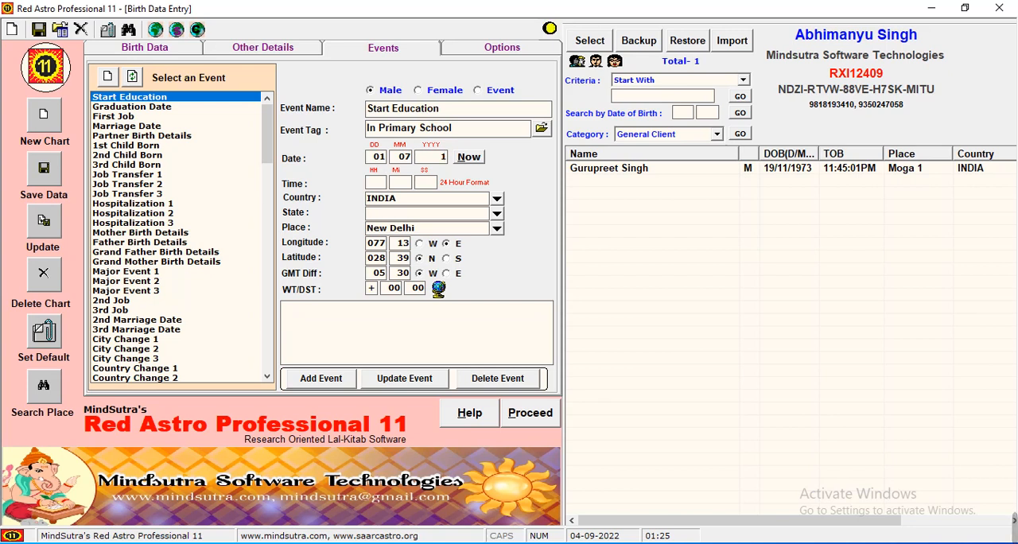
pyautogui.write('98')
pyautogui.click(390, 199)
pyautogui.click(385, 182)
pyautogui.write('1000')
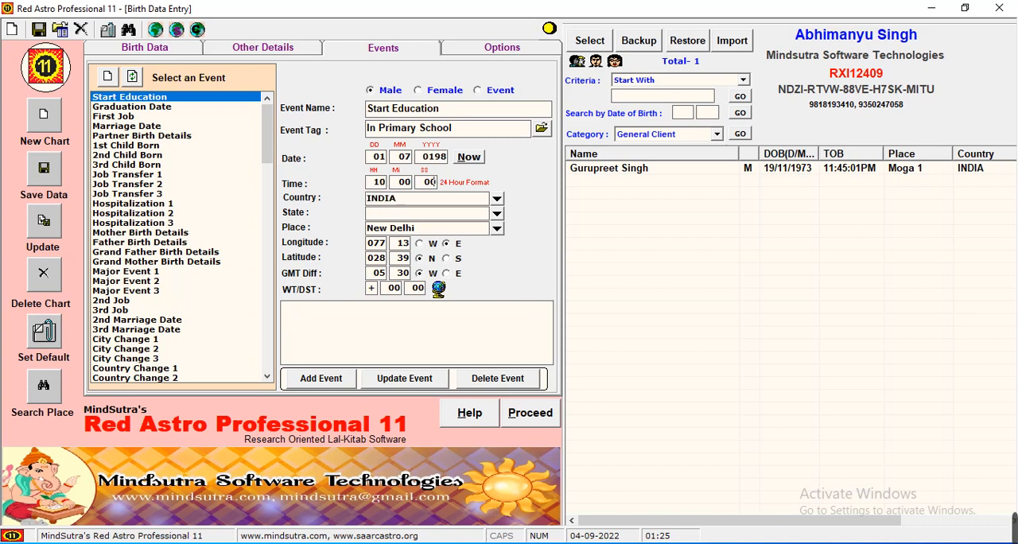
# Look up "moga" as the event's place and choose Moga in Punjab, India
pyautogui.click(434, 233)
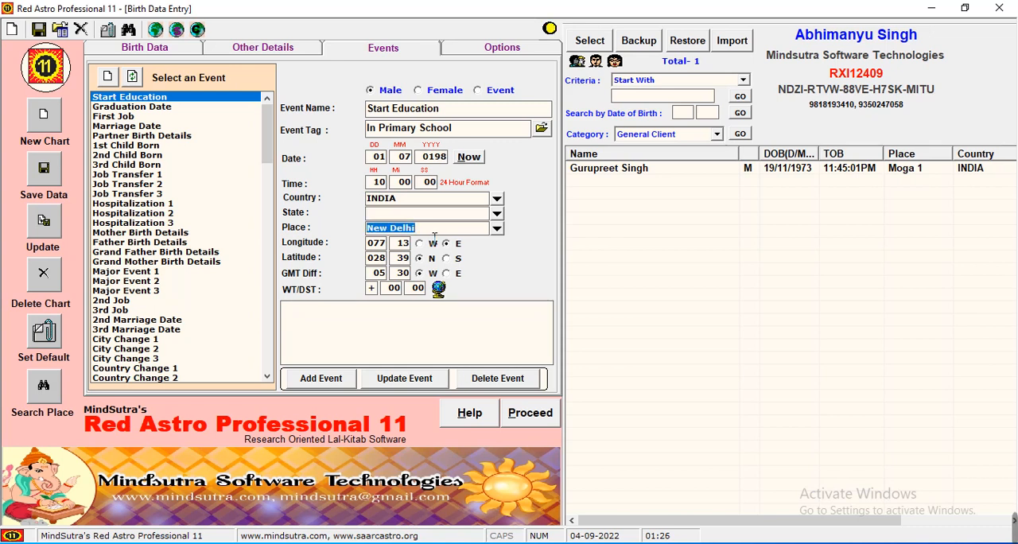
pyautogui.write('moga')
pyautogui.press('Return')
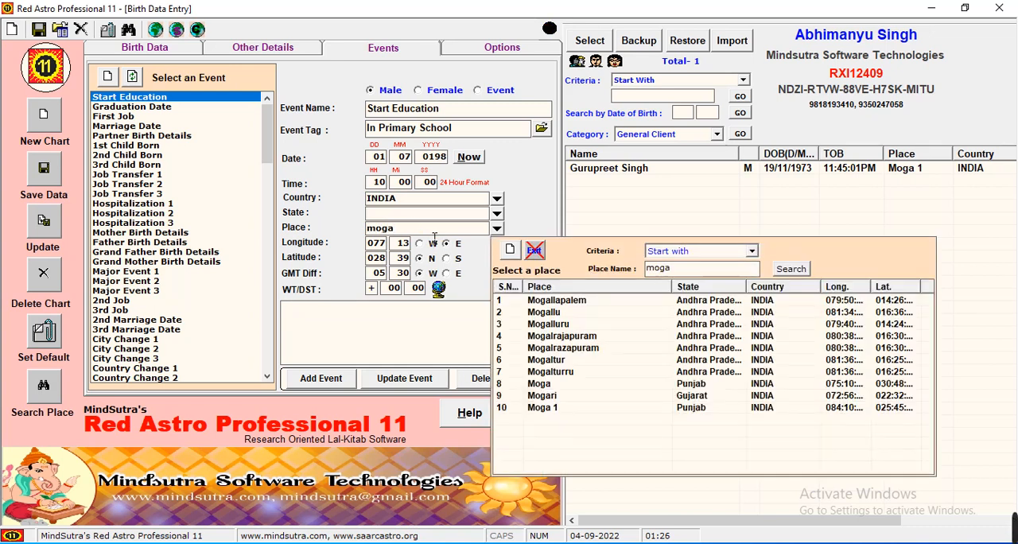
pyautogui.doubleClick(541, 384)
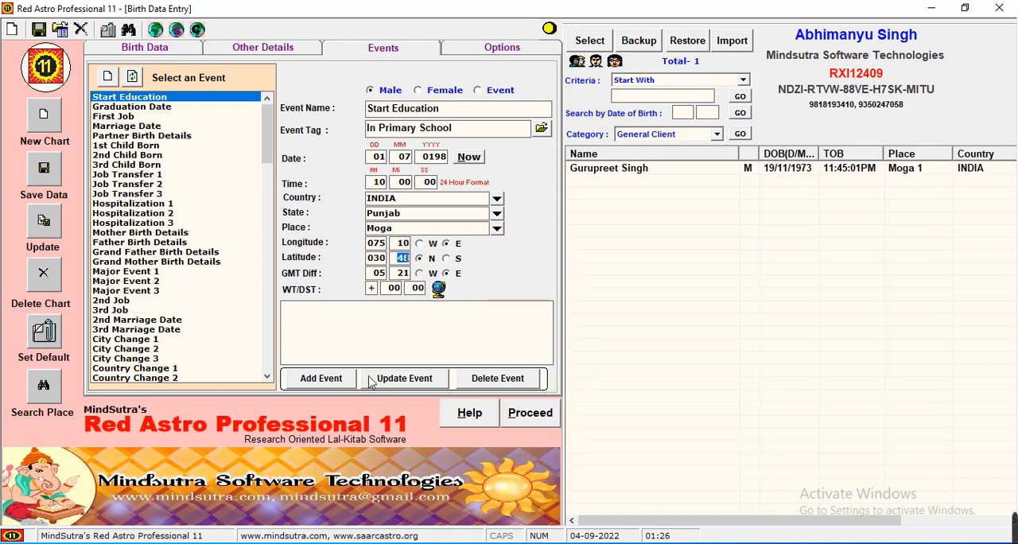
# Try to add the Start Education event with the year 0198
pyautogui.click(331, 385)
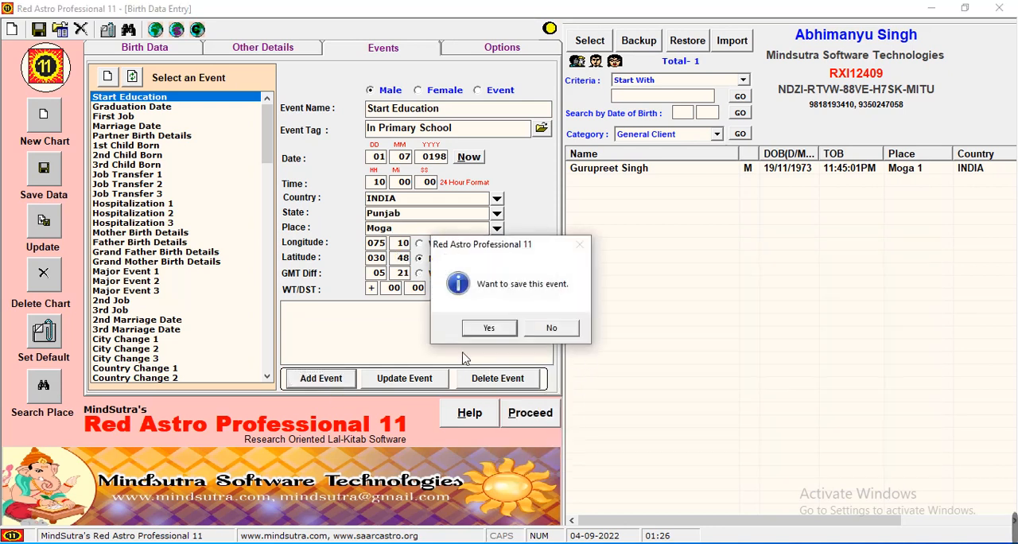
pyautogui.click(483, 332)
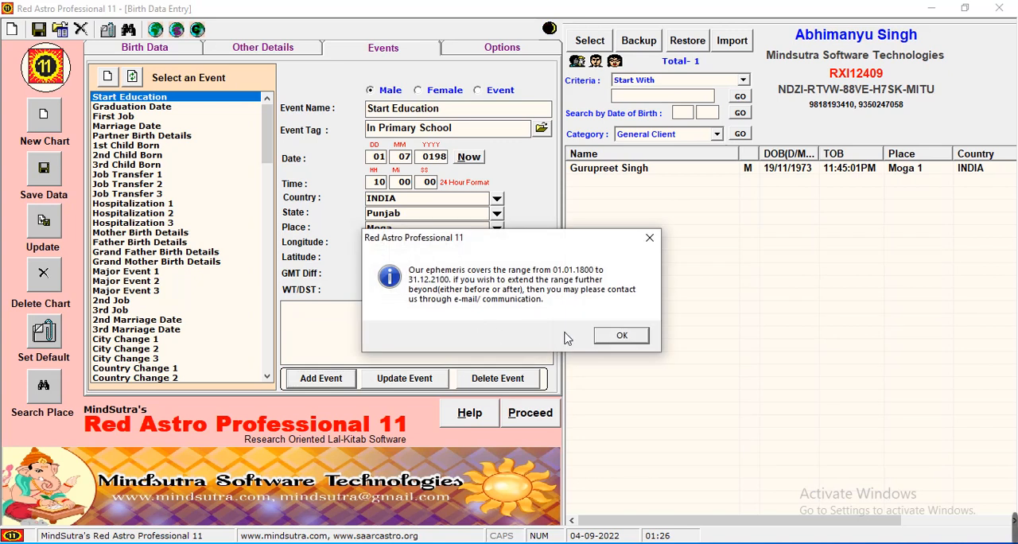
pyautogui.click(617, 335)
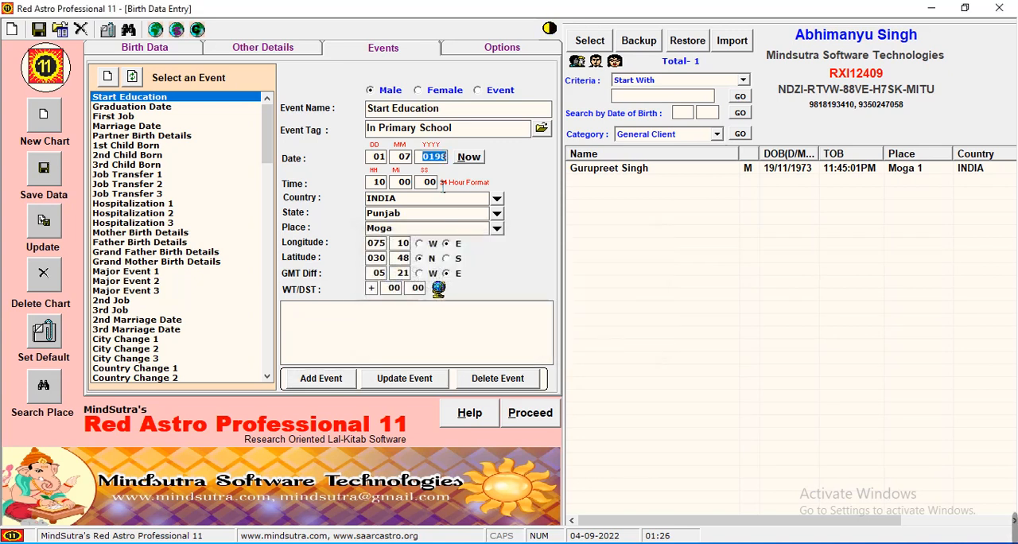
# Set the Start Education event's year to 1978 and add the event to the record
pyautogui.click(434, 161)
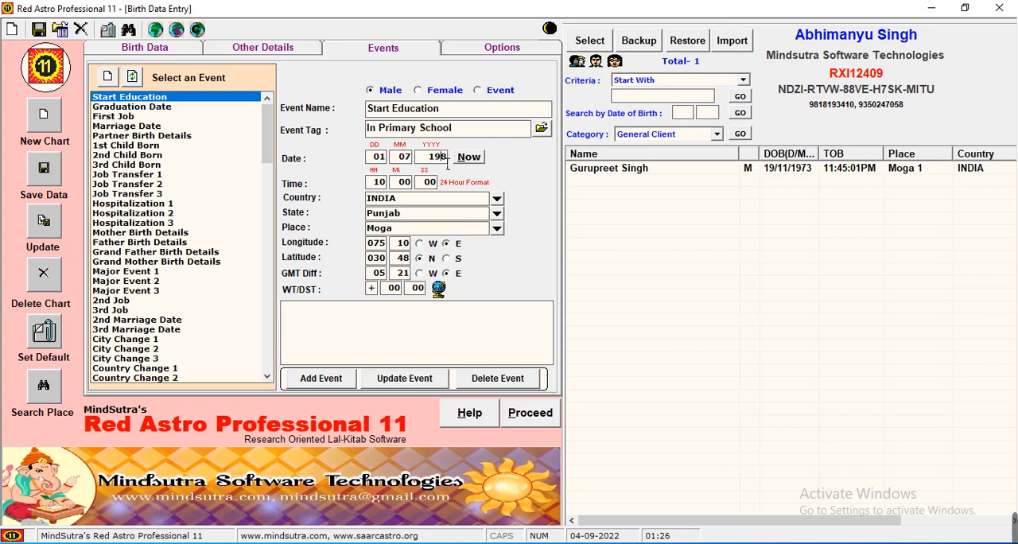
pyautogui.write('7')
pyautogui.click(326, 379)
pyautogui.click(488, 328)
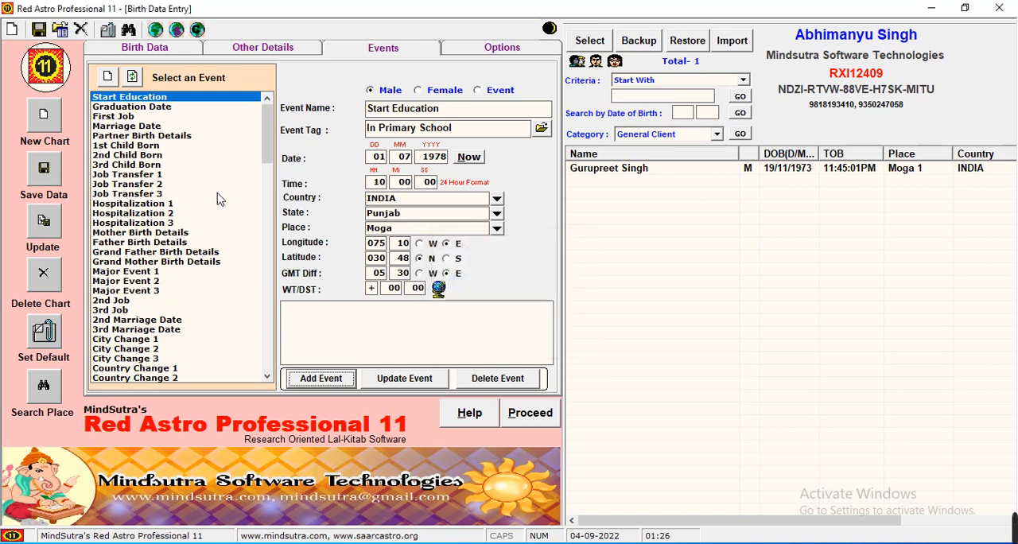
# Choose the First Job event and tag it "As Sales Manager"
pyautogui.click(144, 117)
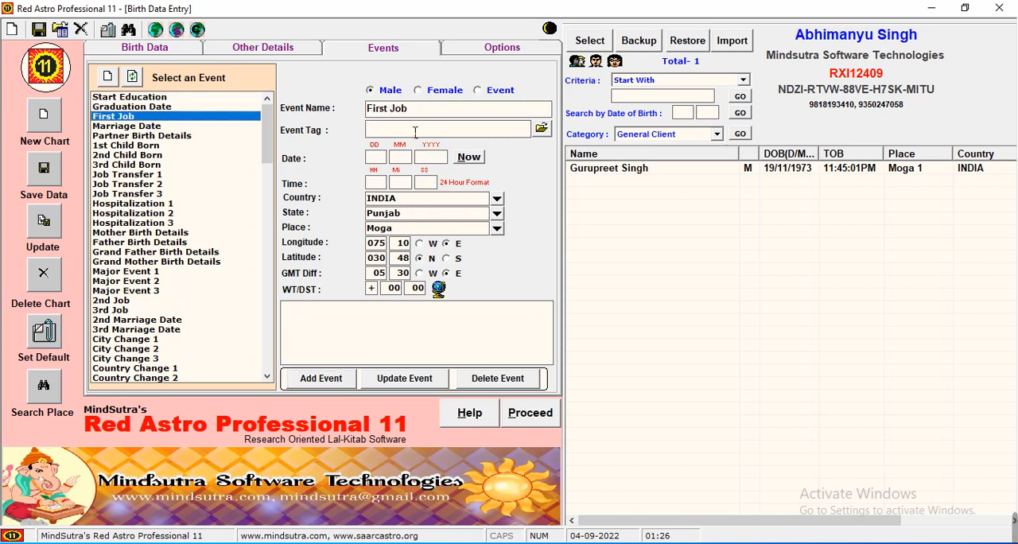
pyautogui.click(415, 131)
pyautogui.write('As')
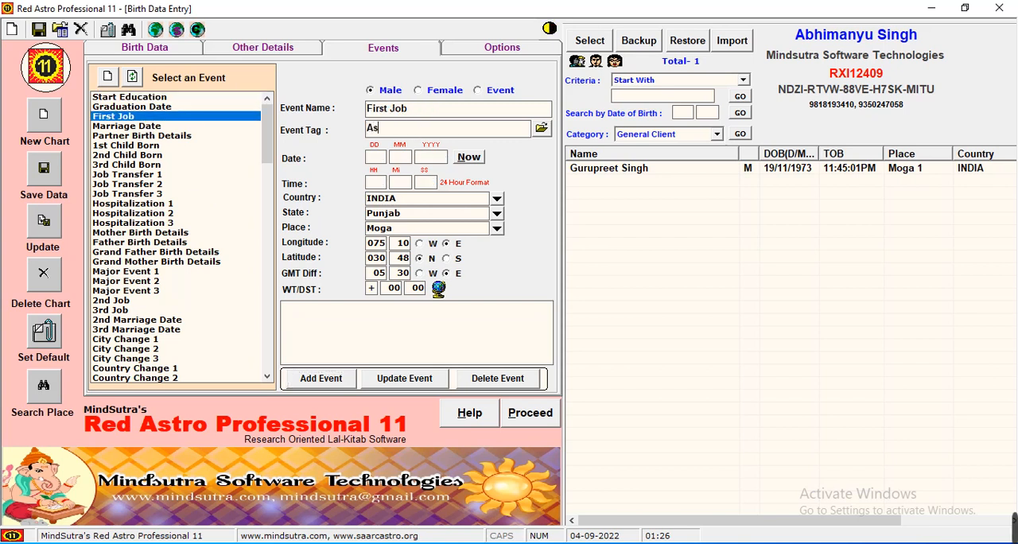
pyautogui.write(' Sales Manager')
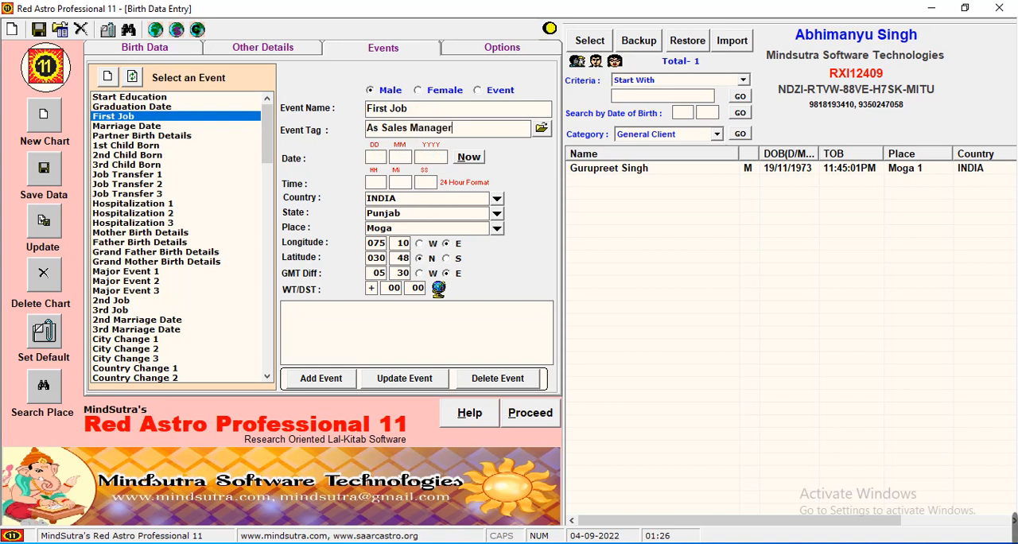
# Set the First Job event's date to 01/01/1998 and its time to 09:00:00
pyautogui.click(374, 159)
pyautogui.write('01')
pyautogui.write('01')
pyautogui.write('1998')
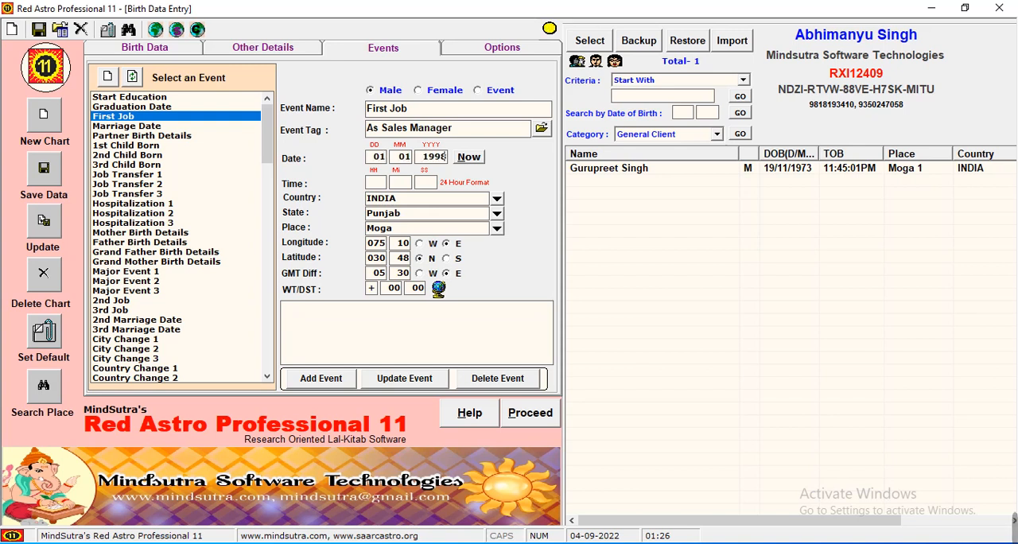
pyautogui.click(380, 184)
pyautogui.write('09 ')
pyautogui.write('00')
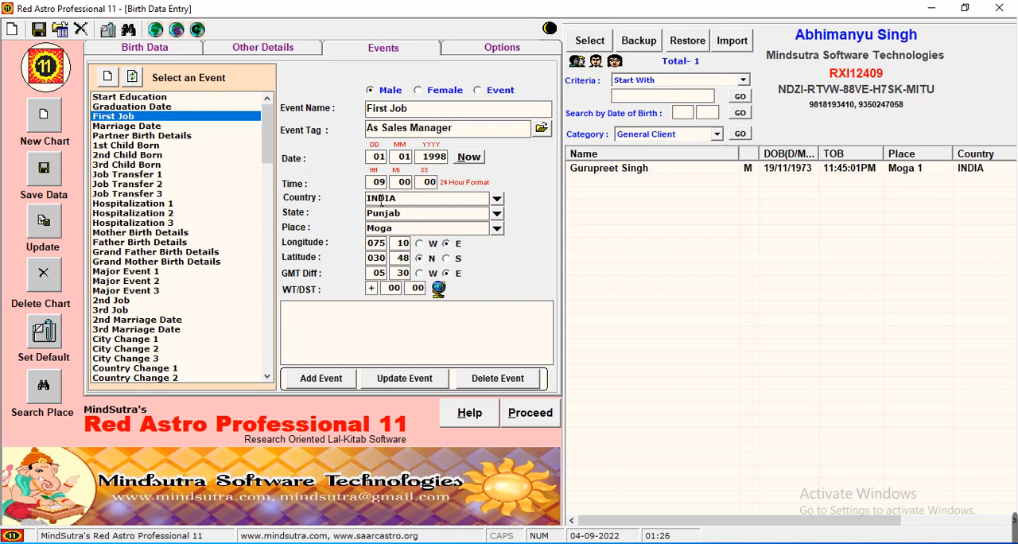
# Clear the event's state, enter "new delhi" as its place, and save the First Job event to the record
pyautogui.press('Tab')
pyautogui.press('Tab')
pyautogui.press('BackSpace')
pyautogui.press('Tab')
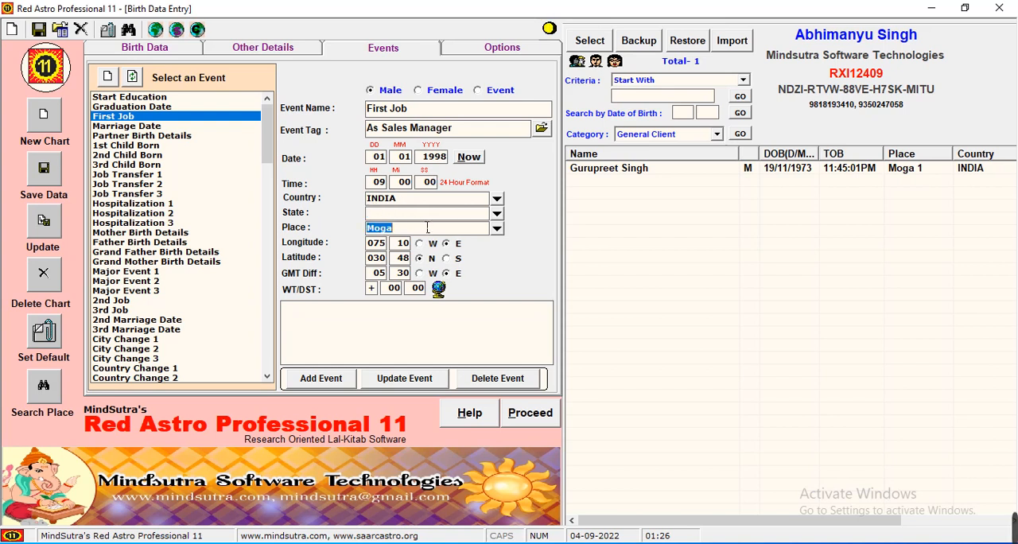
pyautogui.write('new de')
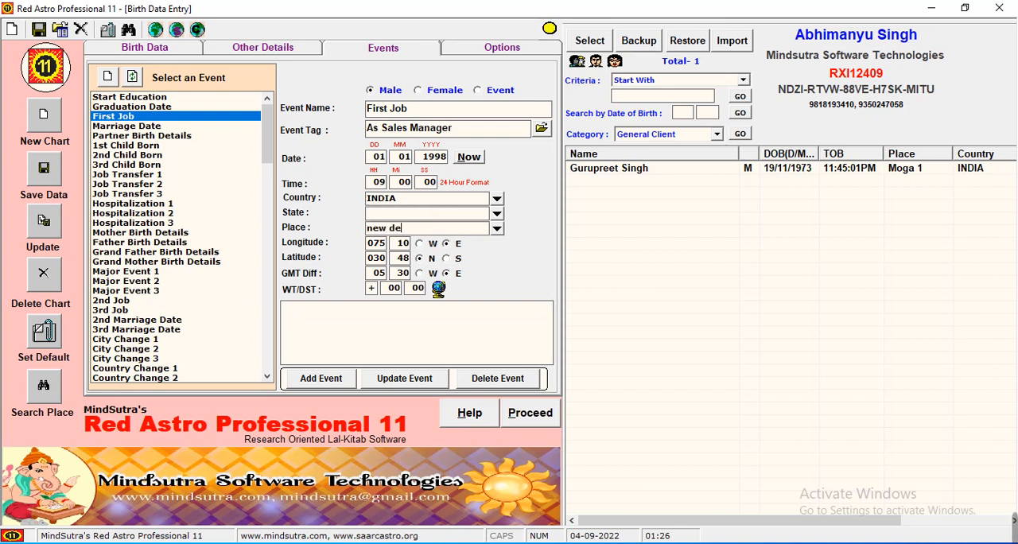
pyautogui.write('lhi')
pyautogui.click(339, 380)
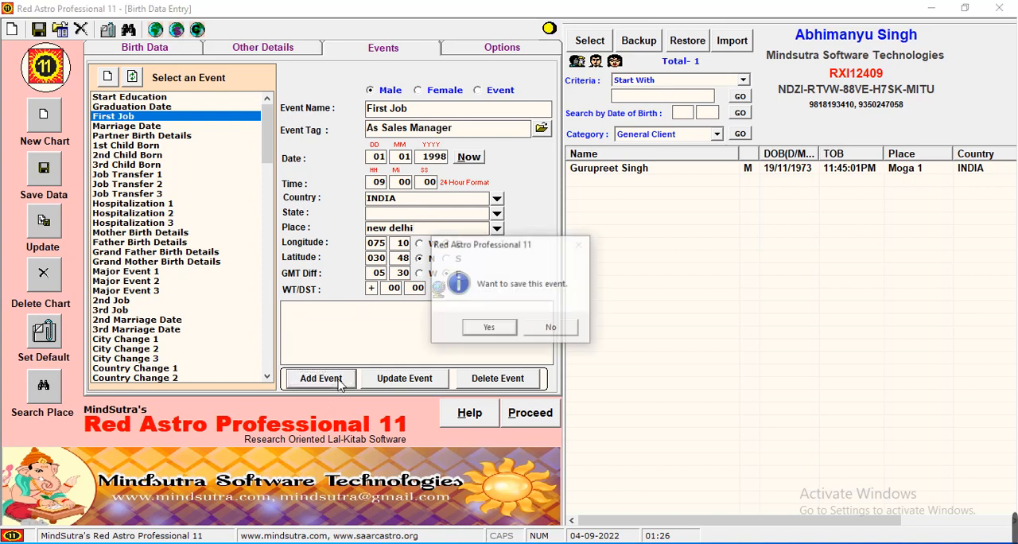
pyautogui.click(496, 330)
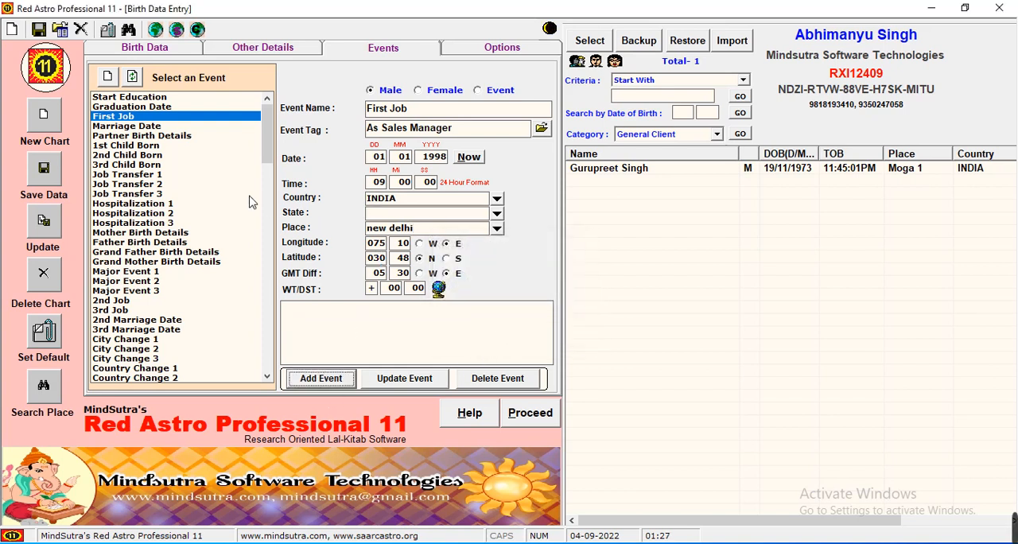
# Review the saved Start Education and First Job entries and return to the client's birth data
pyautogui.click(177, 98)
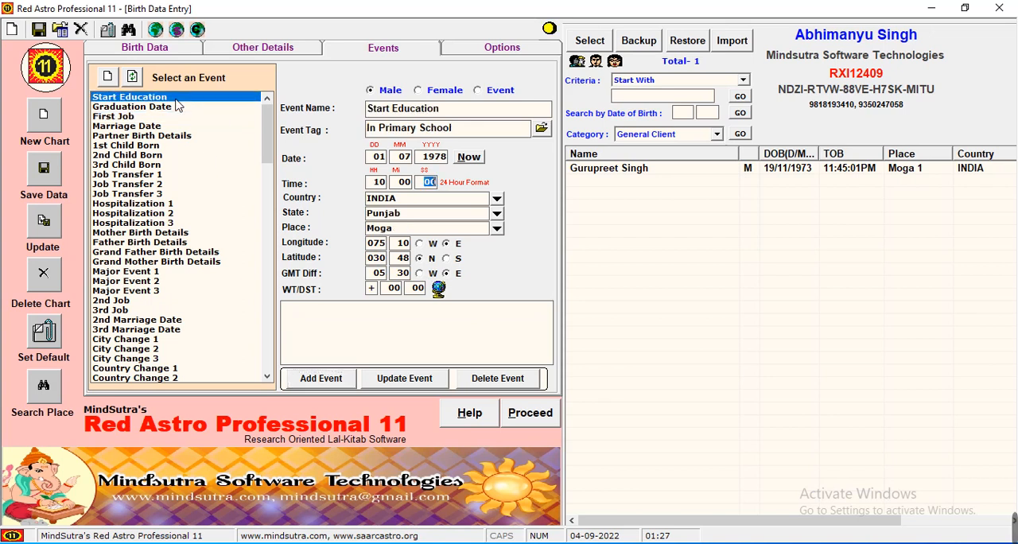
pyautogui.click(157, 118)
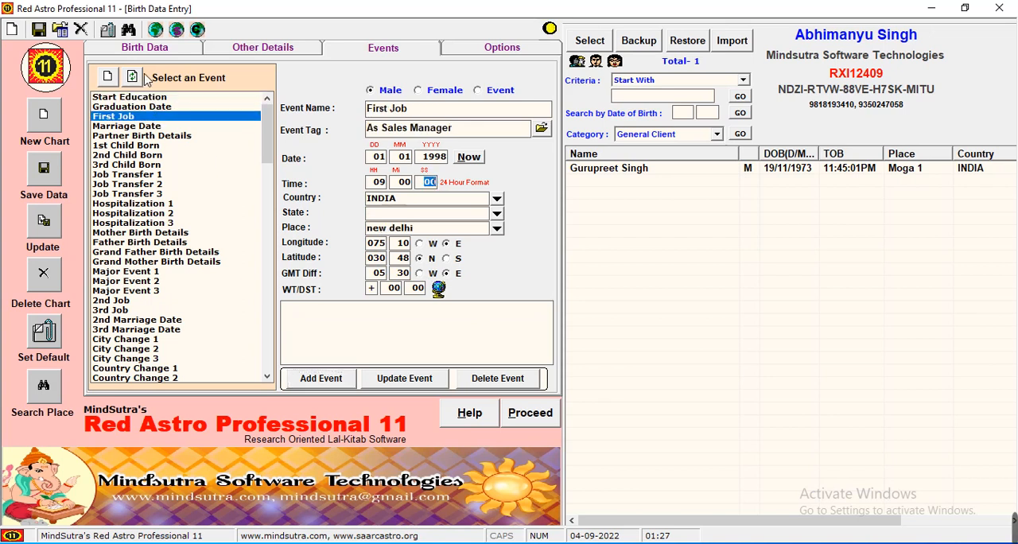
pyautogui.click(160, 54)
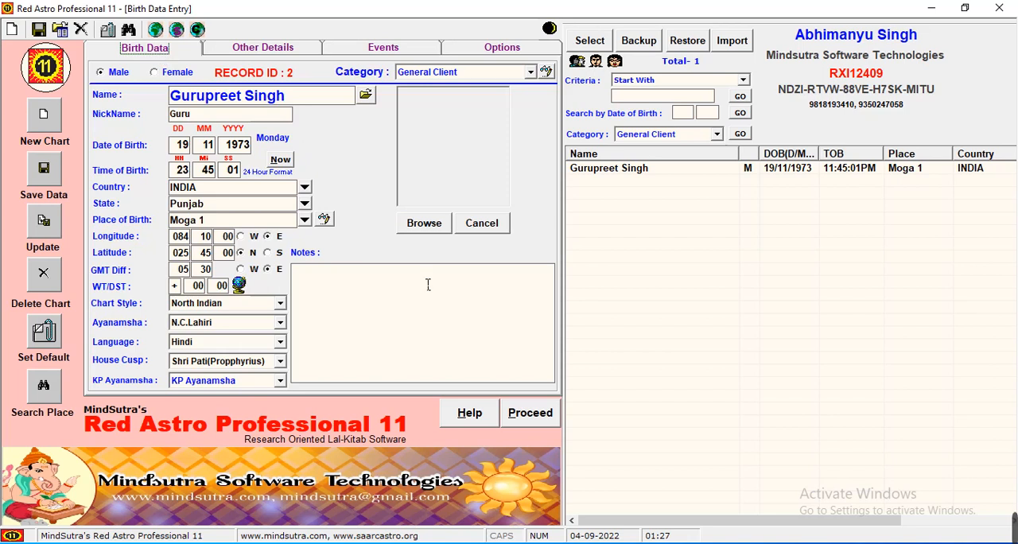
# Generate the client's Lal-Kitab chart and open the list of events linked with charts
pyautogui.click(547, 418)
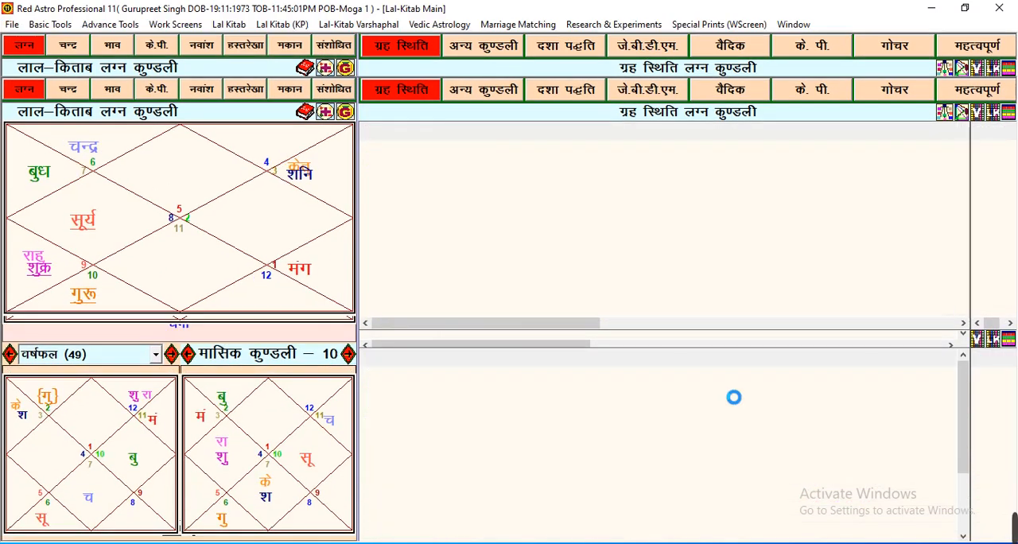
pyautogui.click(722, 386)
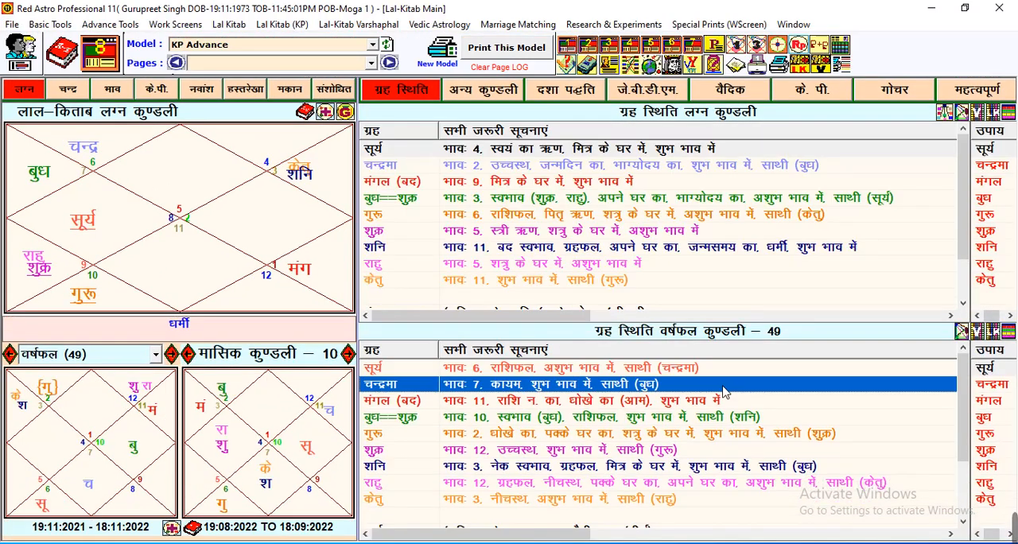
pyautogui.click(945, 119)
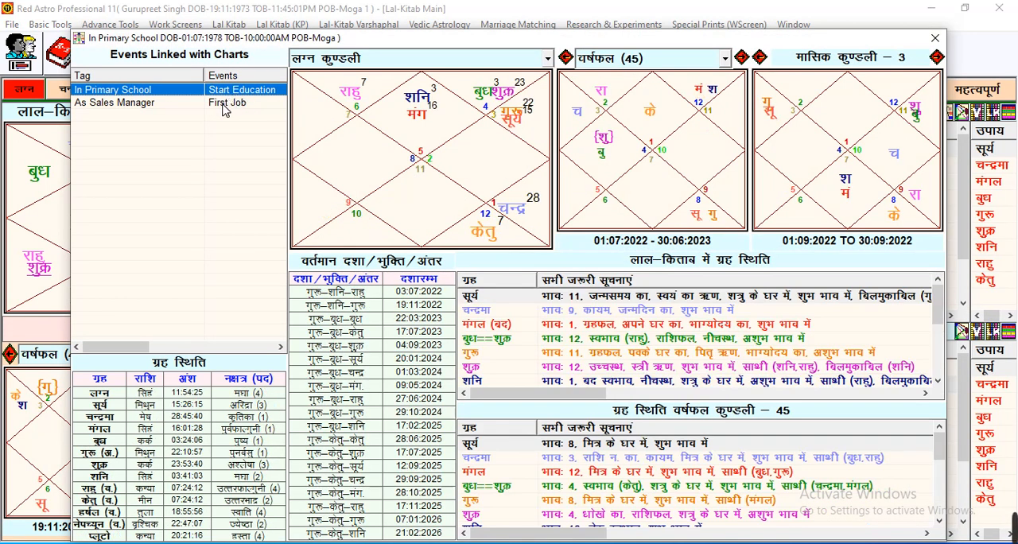
# Compare the charts linked to the First Job and Start Education events, and close the event charts window
pyautogui.click(226, 103)
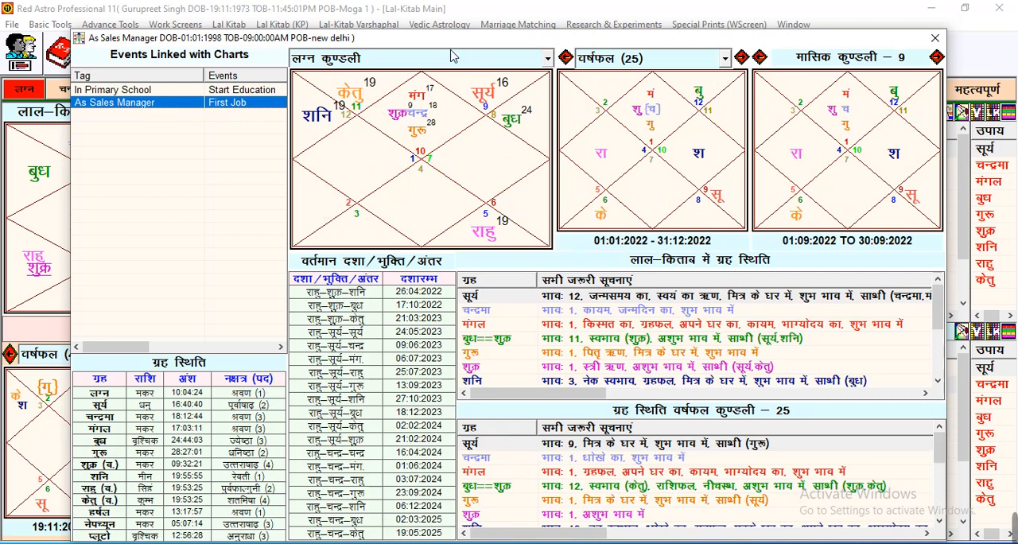
pyautogui.click(261, 91)
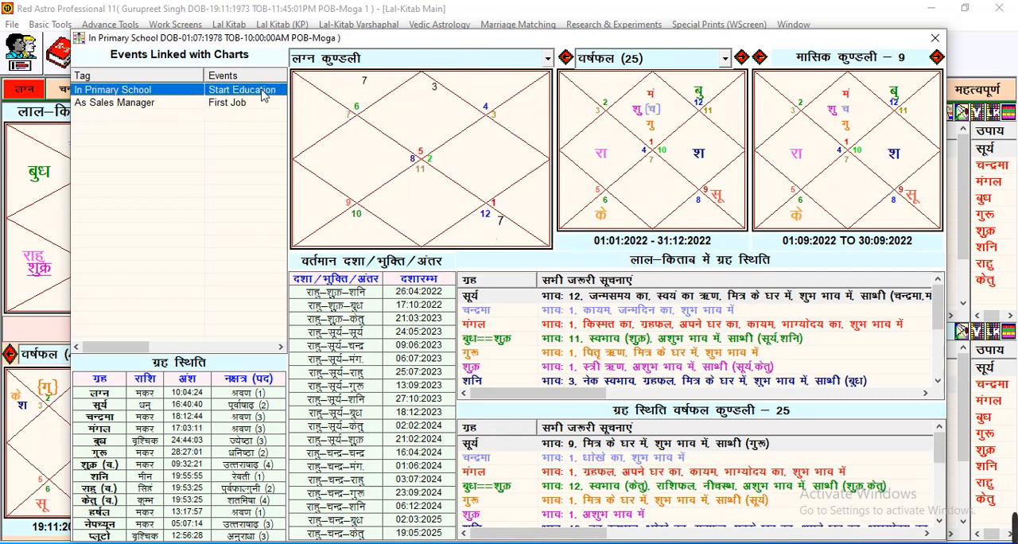
pyautogui.click(249, 105)
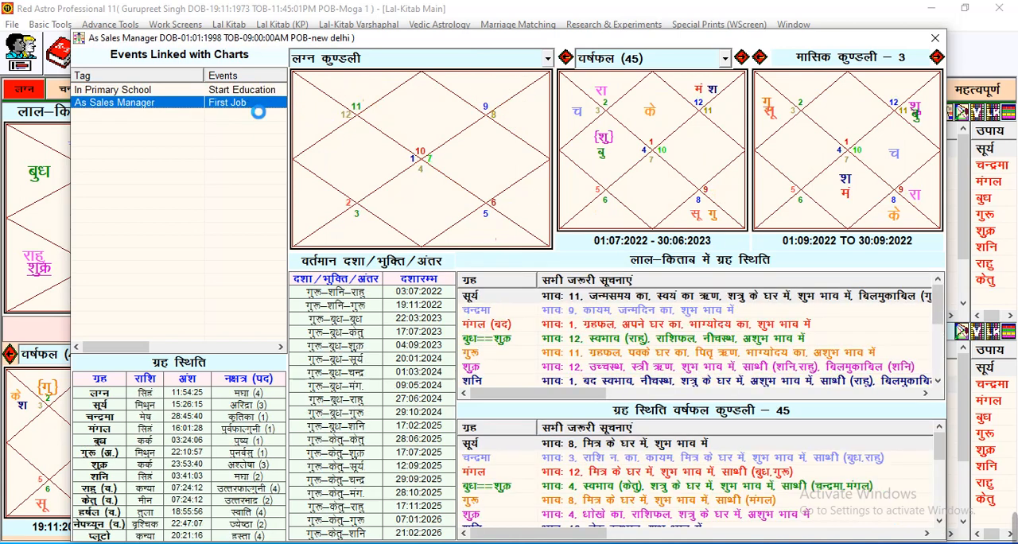
pyautogui.click(933, 39)
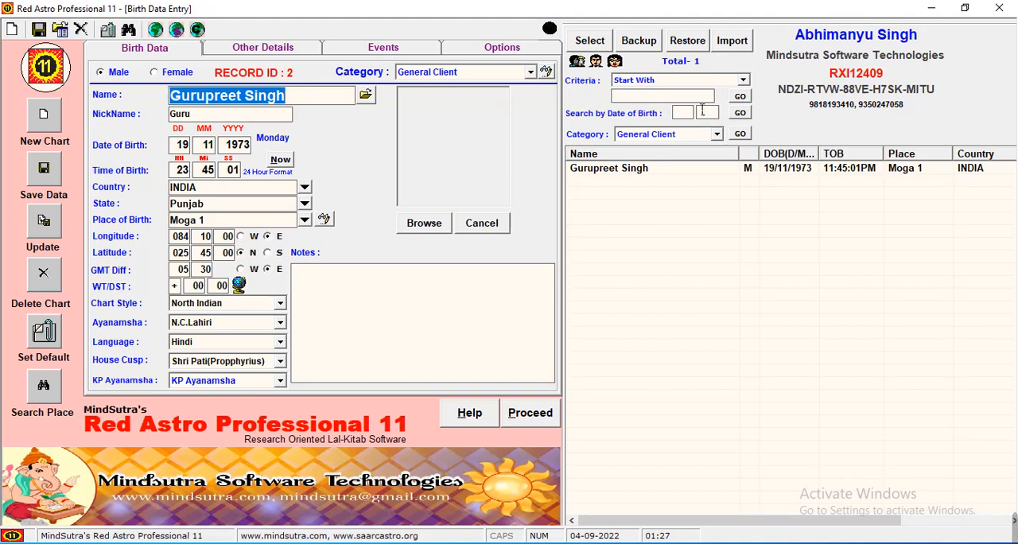
# Set the category filter for searching saved records to World Leaders
pyautogui.click(675, 97)
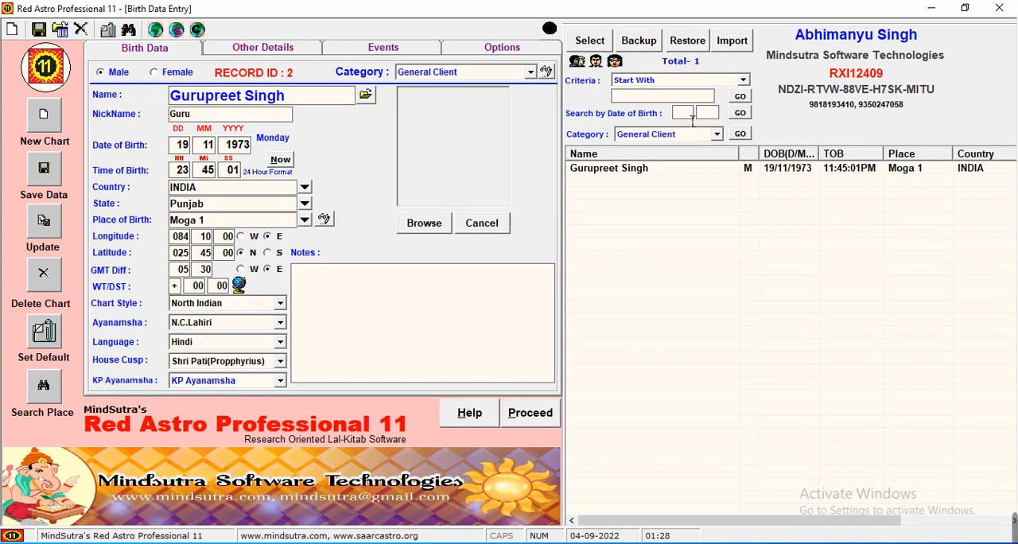
pyautogui.click(688, 133)
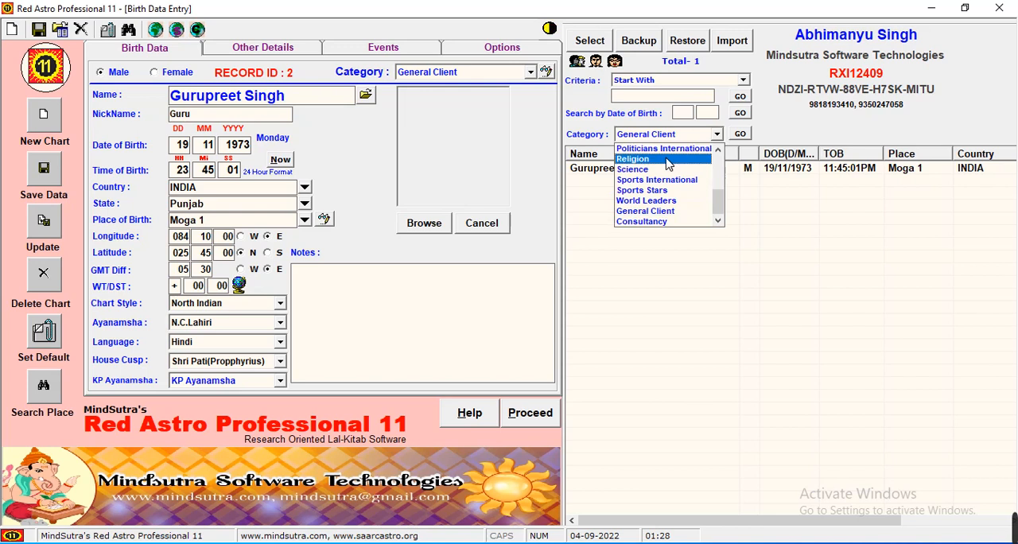
pyautogui.click(696, 202)
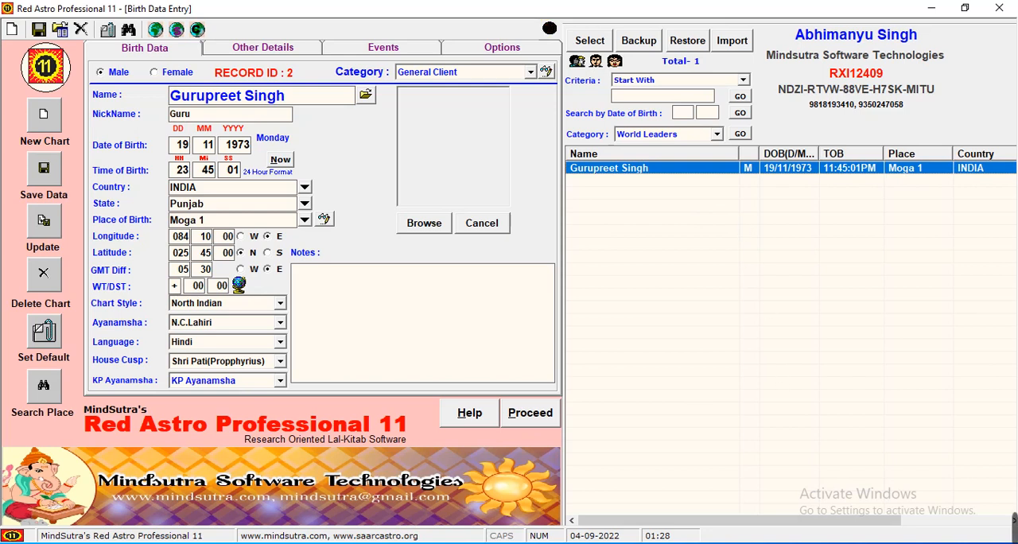
pyautogui.moveTo(1014, 529)
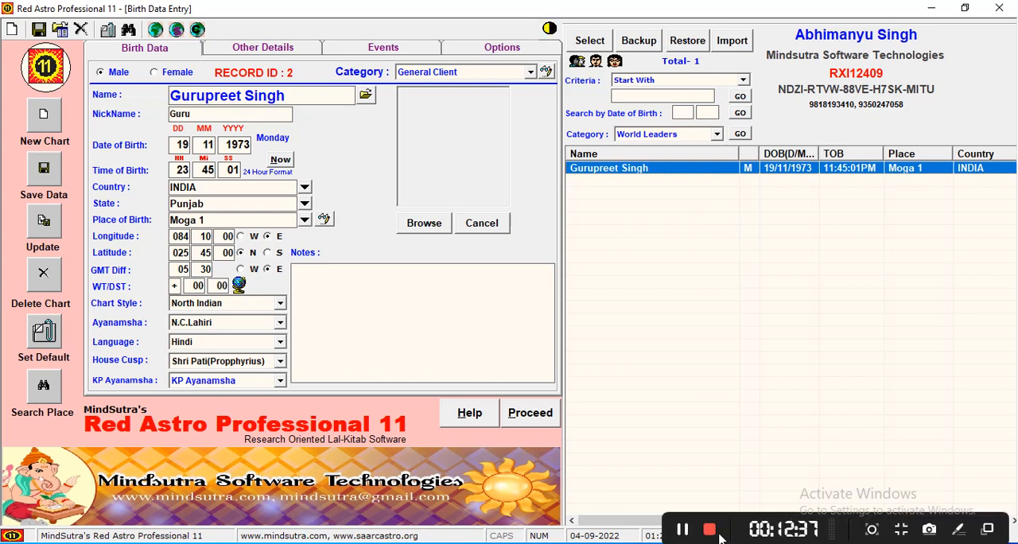